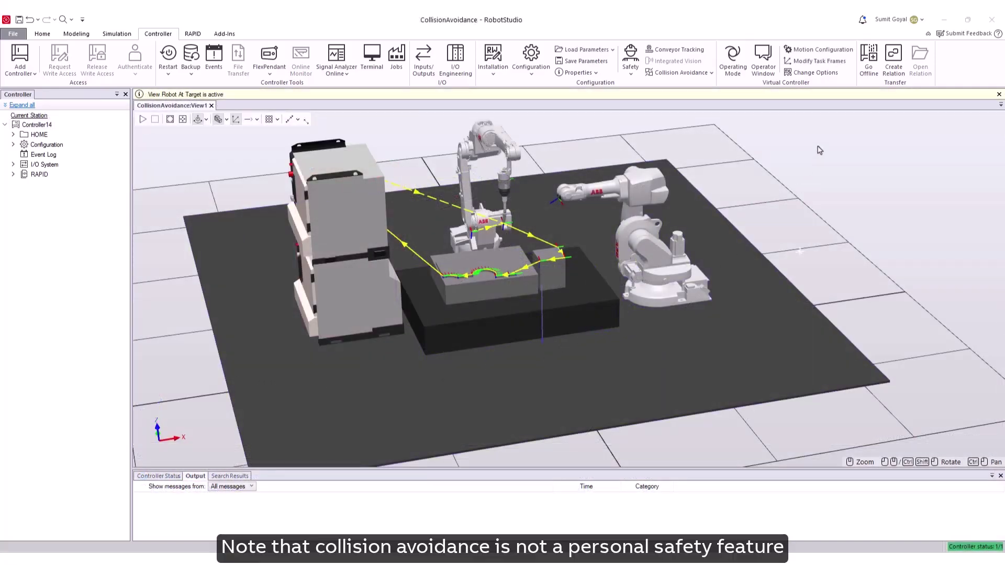
Add option 3150-1 Collision Avoidance under Motion Supervision to the RobotWare 7 controller's installation
left_click(818, 73)
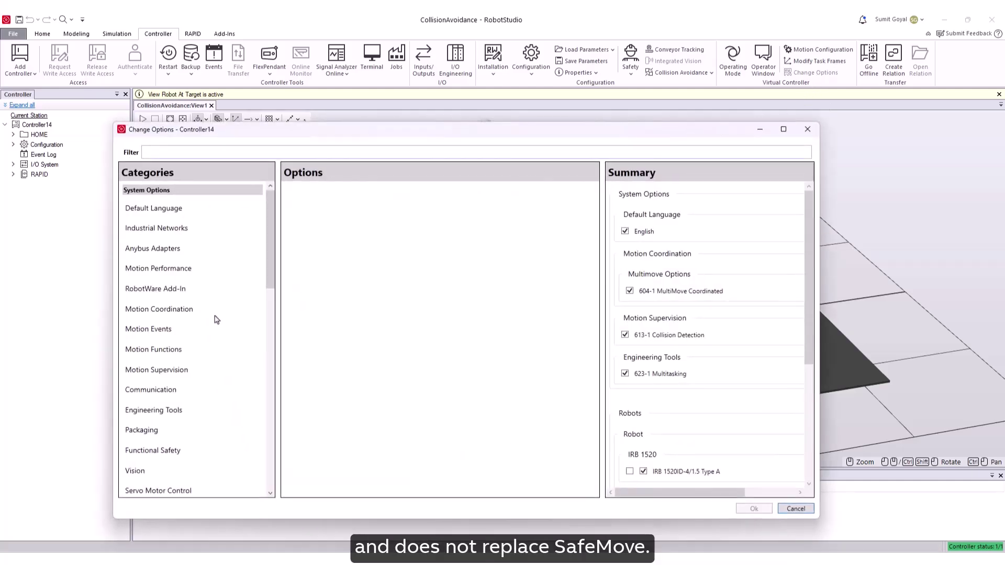
scroll(175, 330, "down", 1)
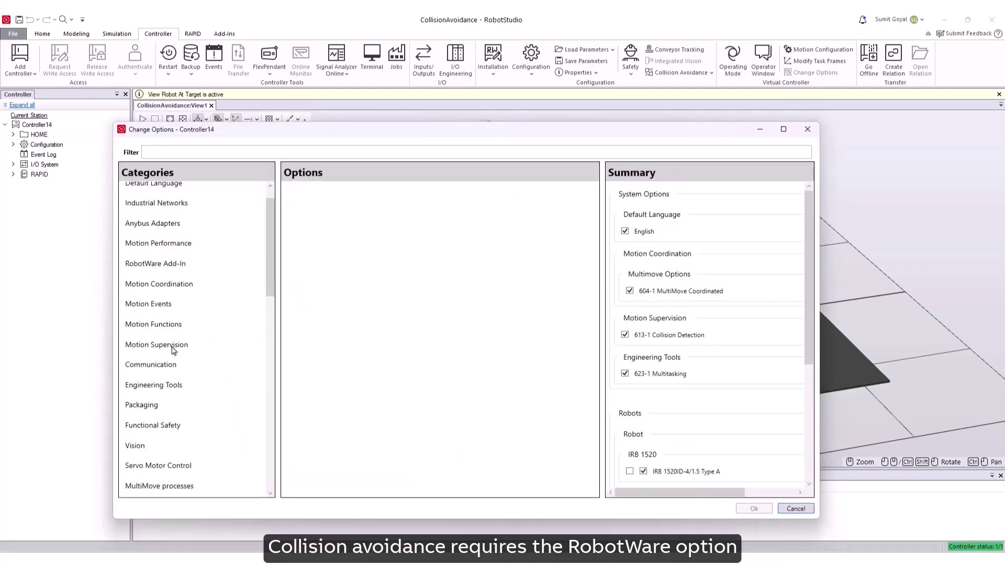
left_click(174, 347)
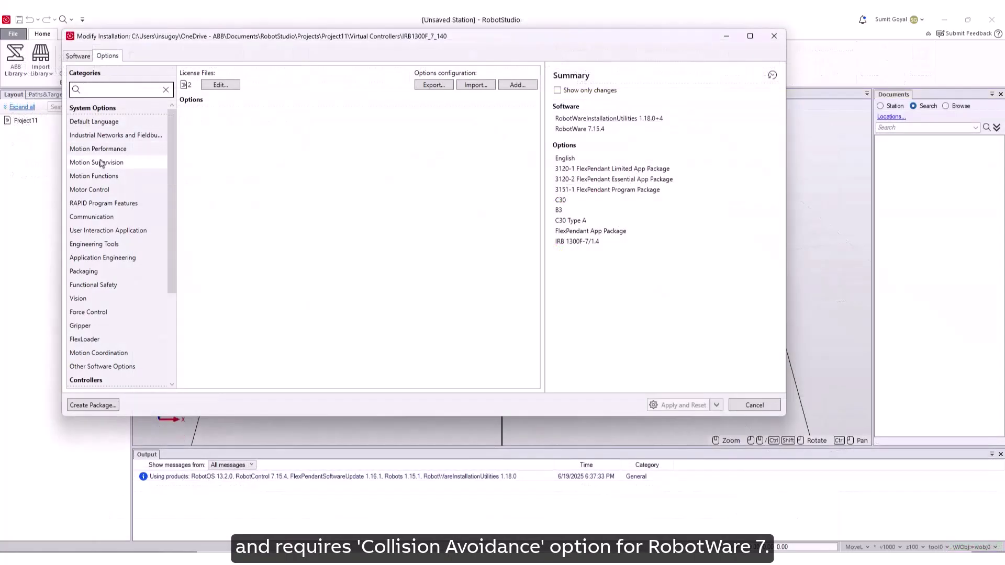
left_click(99, 162)
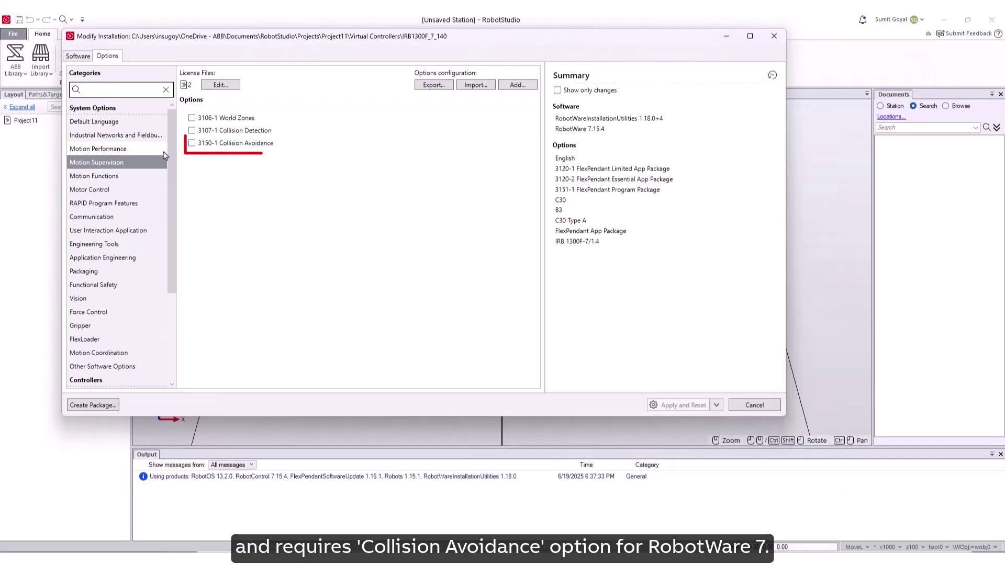
left_click(192, 144)
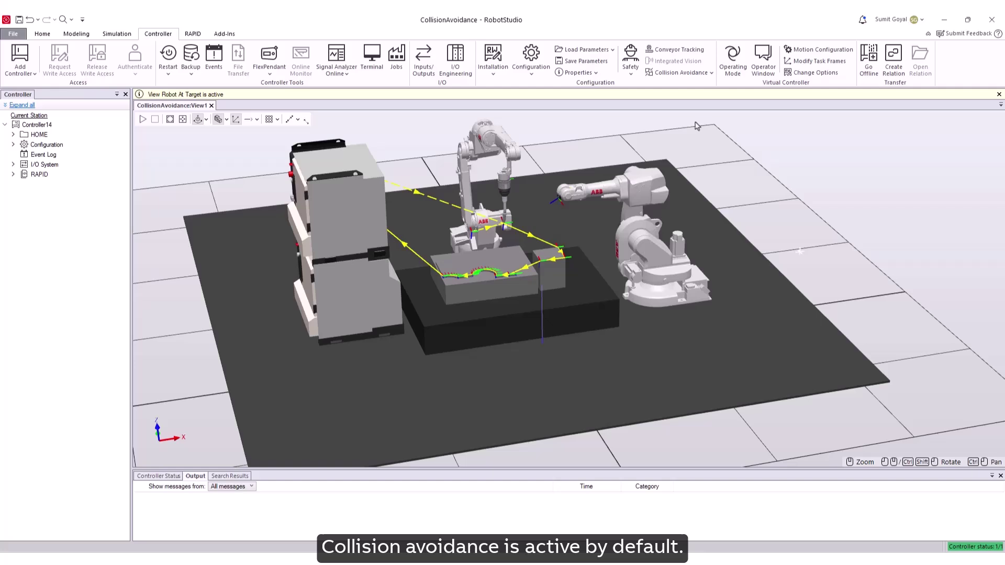
Show the current collision state in graphics, run the program, and review the 50431 Predicted Collision message
left_click(679, 72)
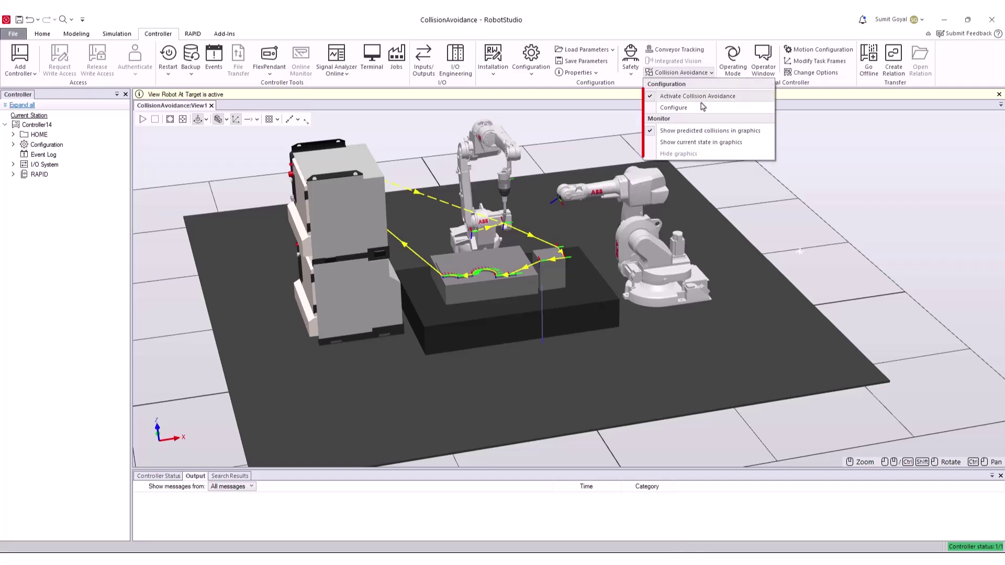
left_click(700, 142)
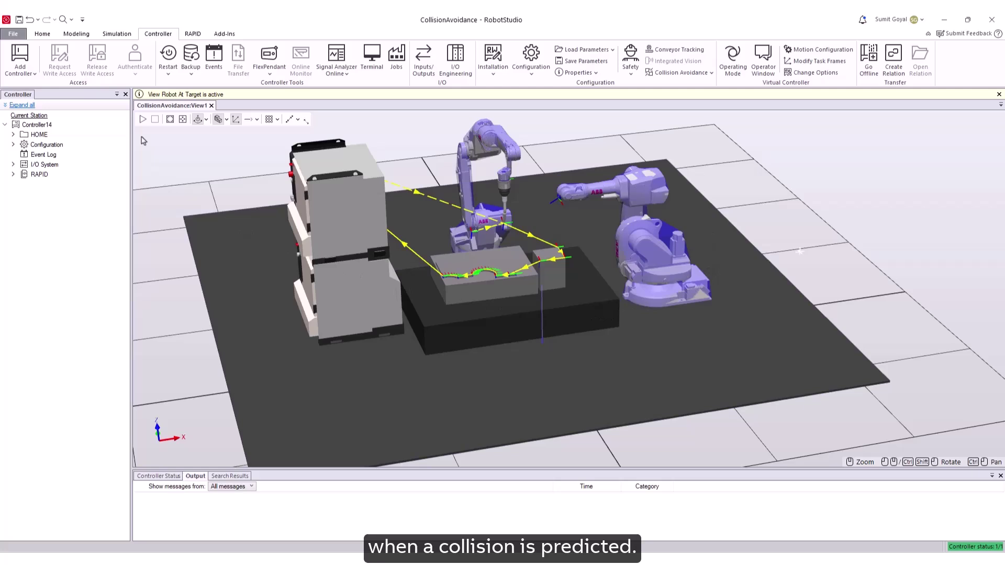
left_click(143, 120)
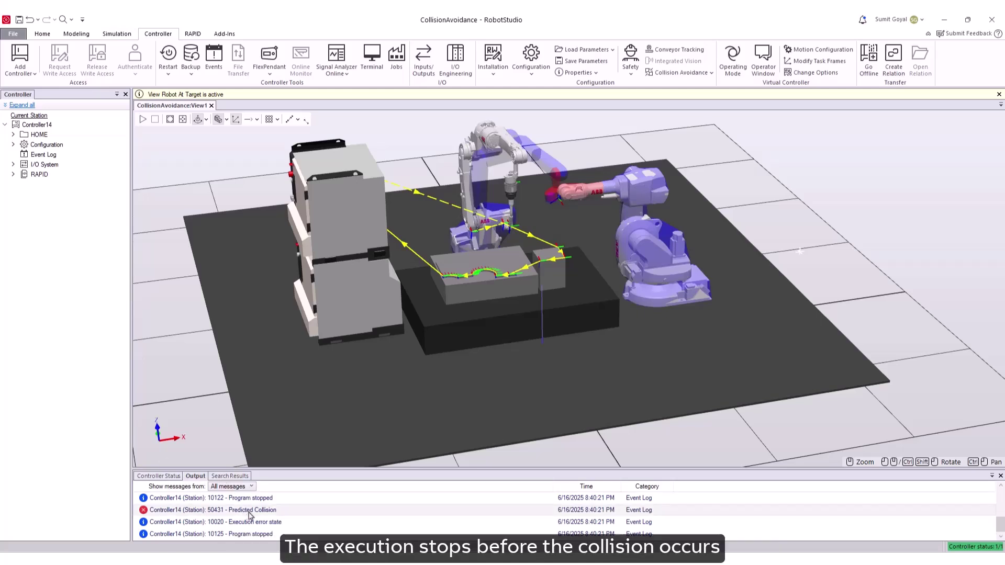
mouse_move(250, 516)
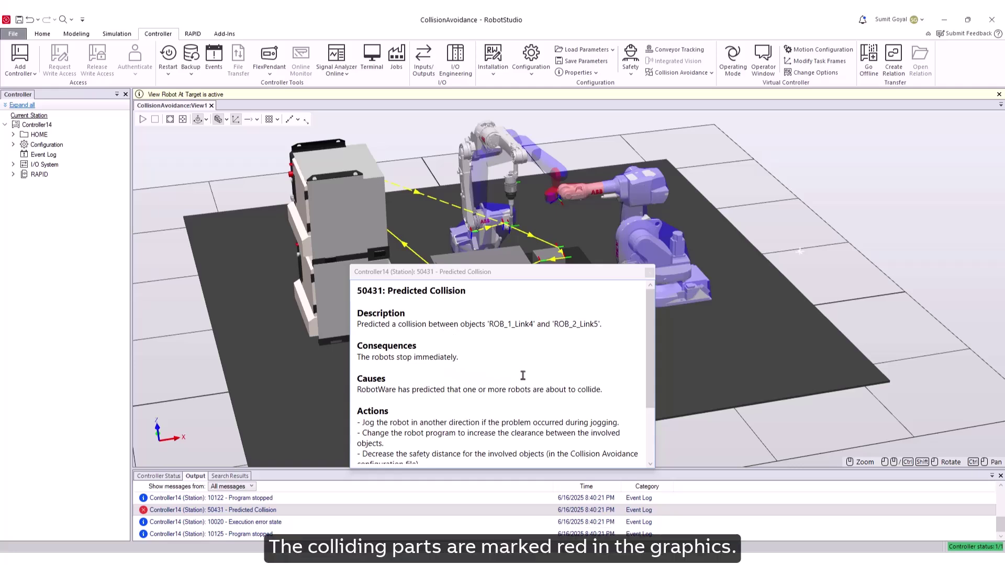
left_click(650, 272)
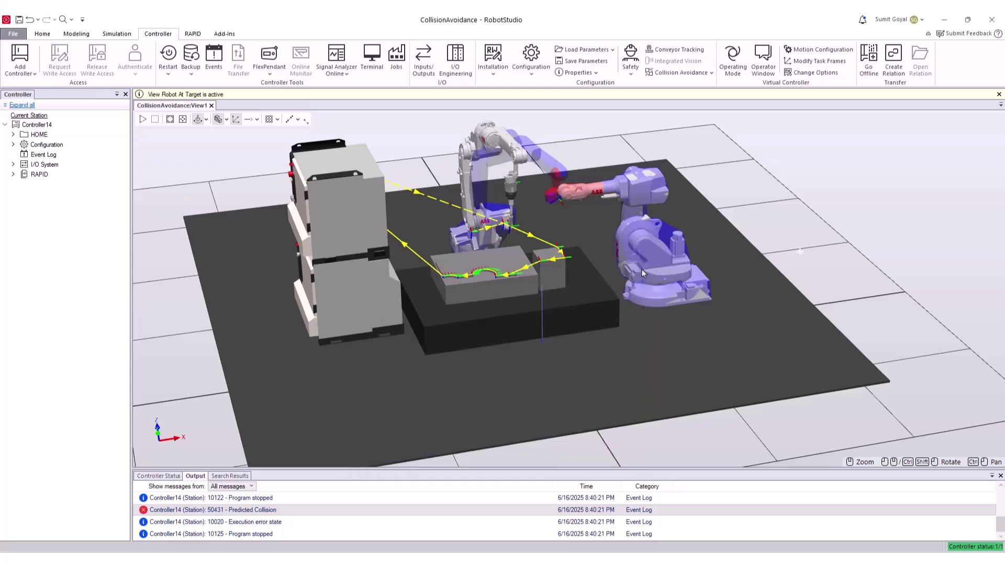
Jog the small robot clear of the large one and rerun the program with F5
left_click_drag(642, 268, 656, 276)
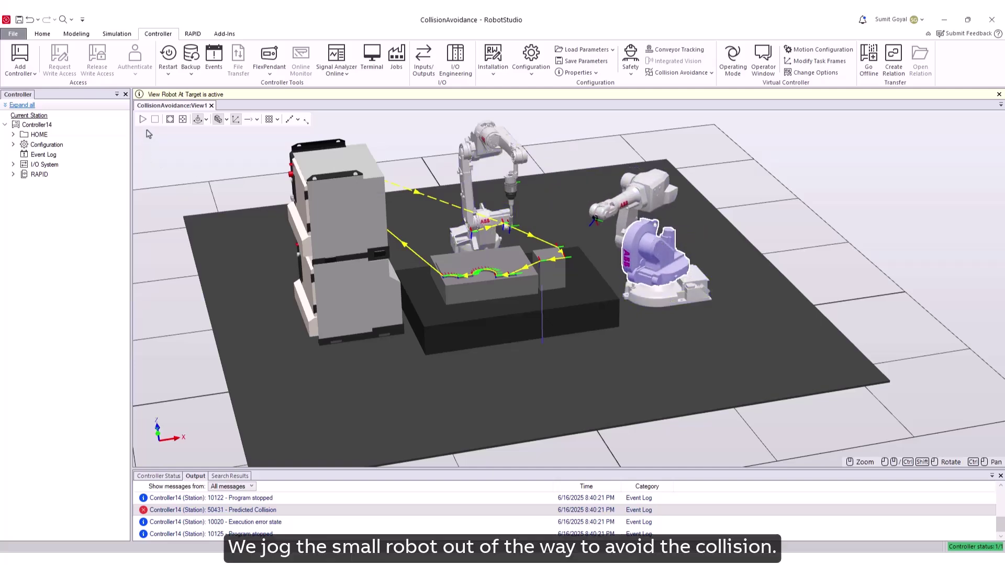
key("F5")
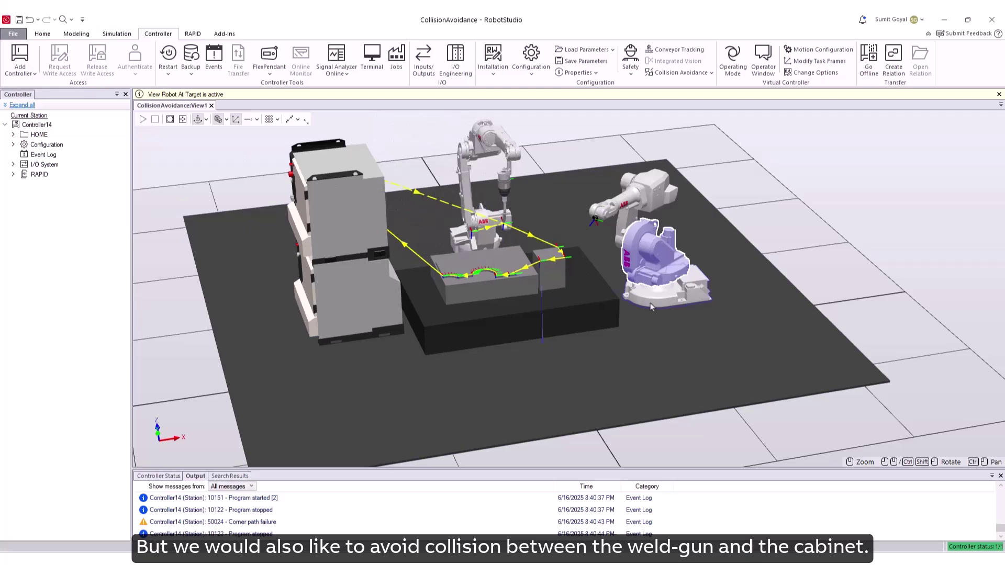
left_click_drag(652, 308, 552, 351, "ctrl+shift")
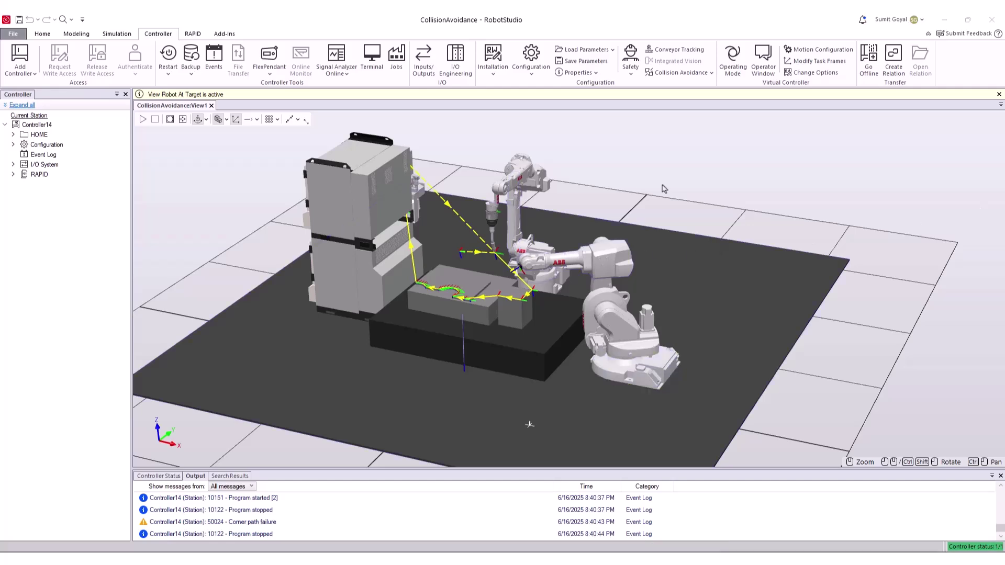
Open Collision Avoidance > Configure and choose Add > Station object in the Objects panel
left_click(708, 74)
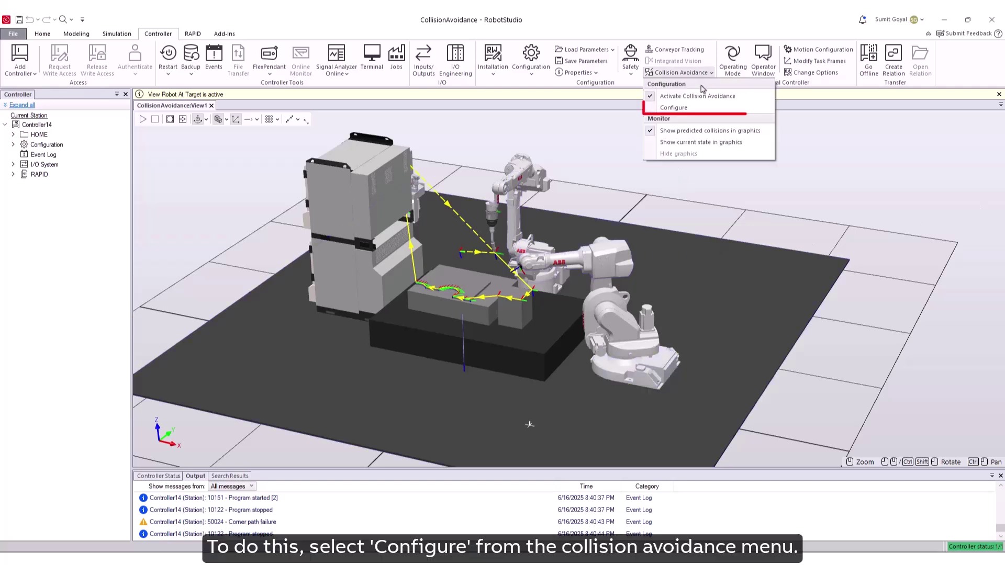
left_click(698, 110)
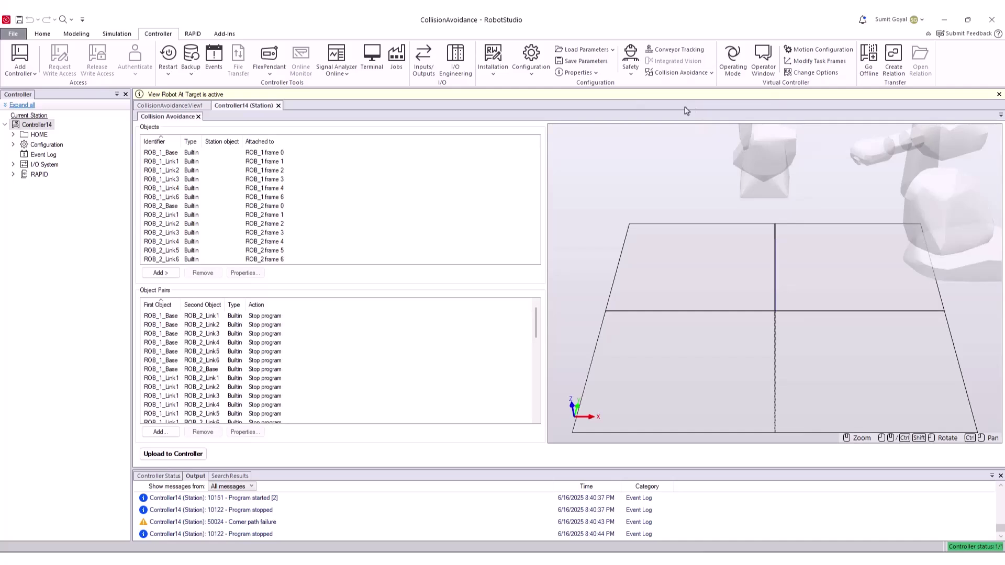
scroll(745, 273, "down", 3)
scroll(745, 274, "down", 1)
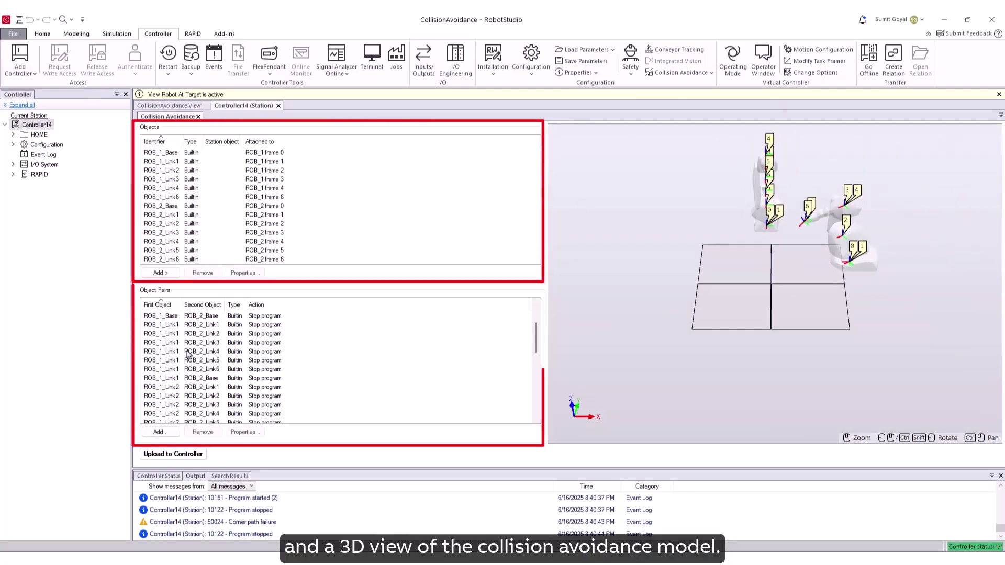
scroll(287, 374, "down", 9)
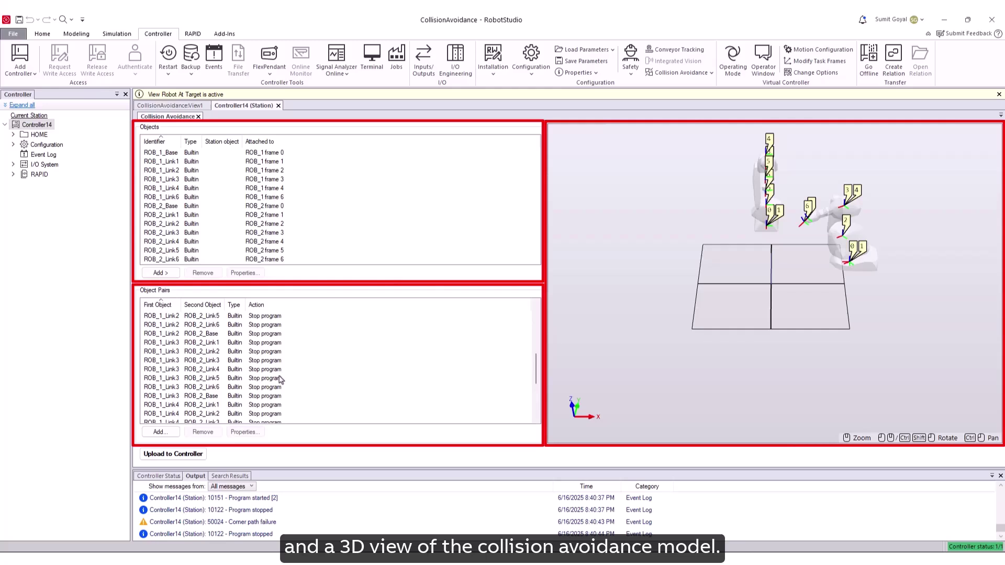
scroll(286, 366, "up", 9)
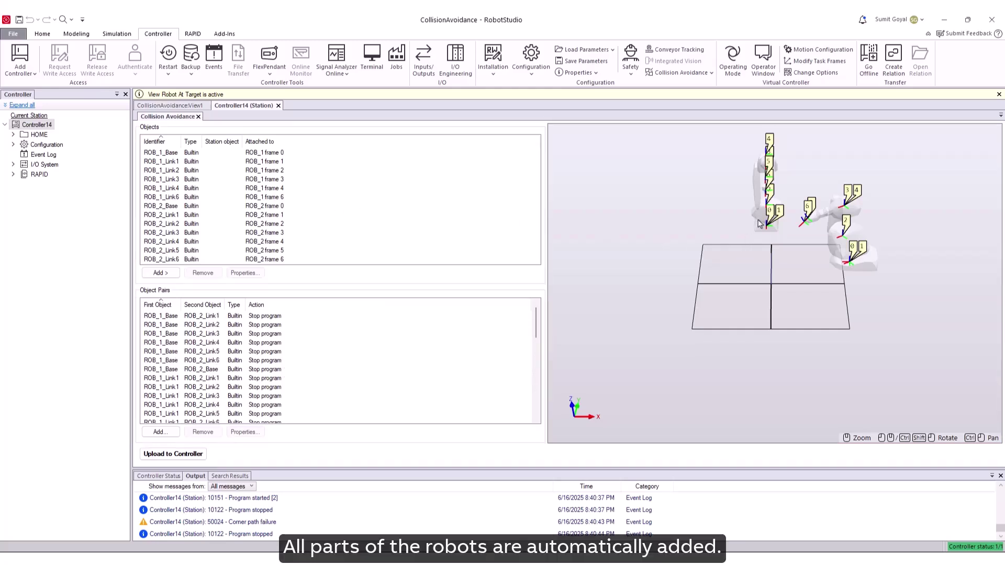
mouse_move(759, 202)
mouse_move(840, 247)
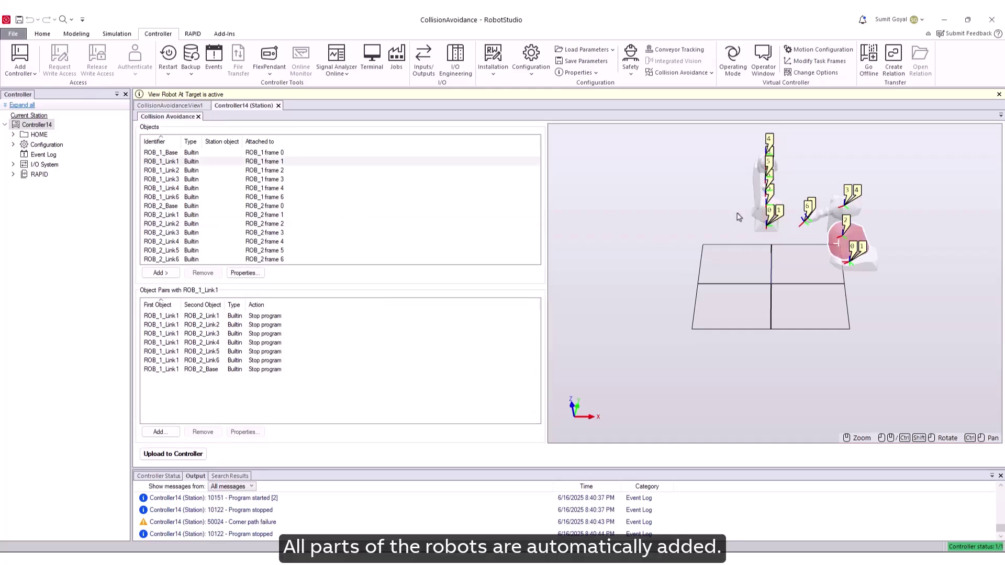
left_click(170, 274)
mouse_move(245, 283)
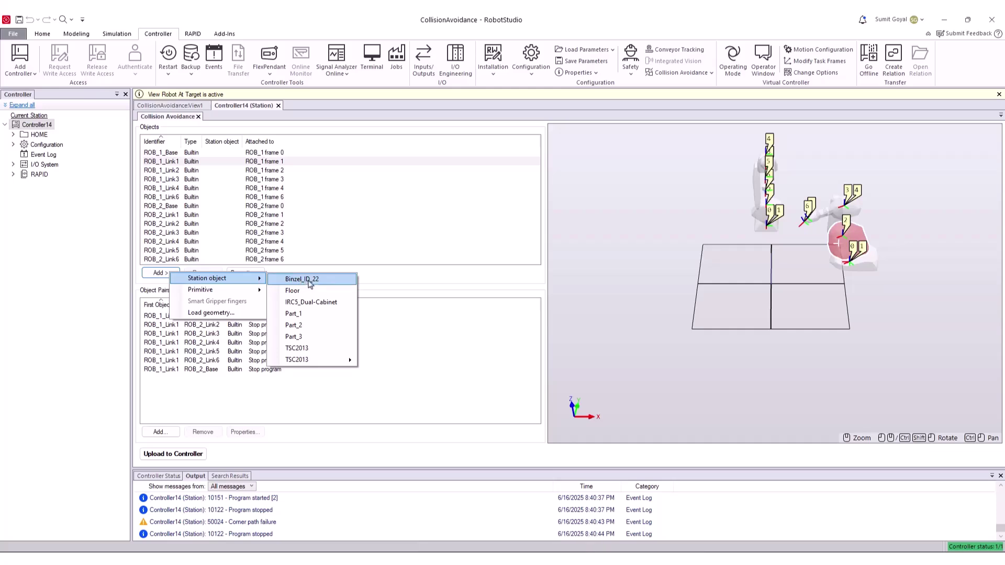
Add Binzel_ID_22 and regenerate its convex hull with an automatically chosen best subdivision plane
left_click(316, 281)
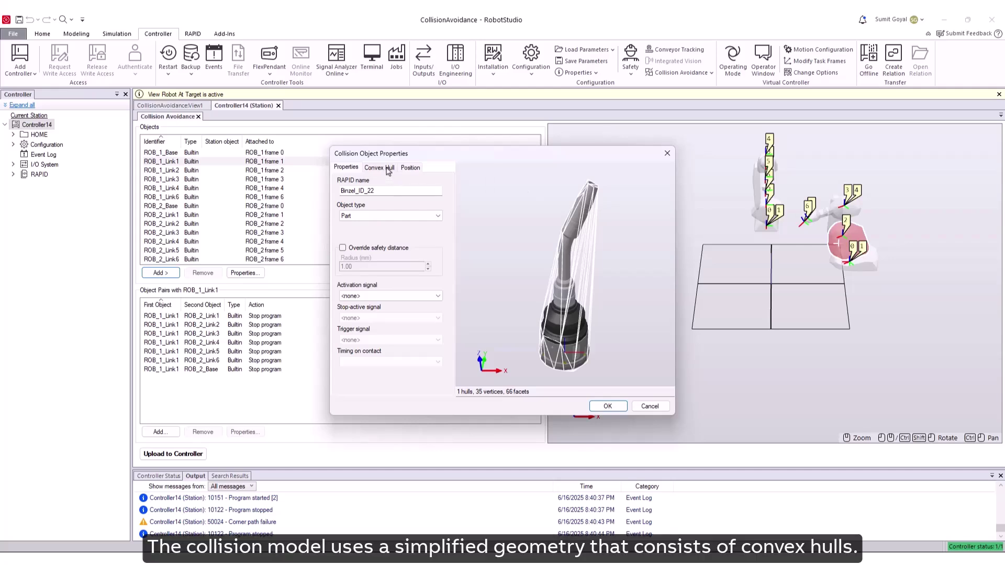
left_click(388, 168)
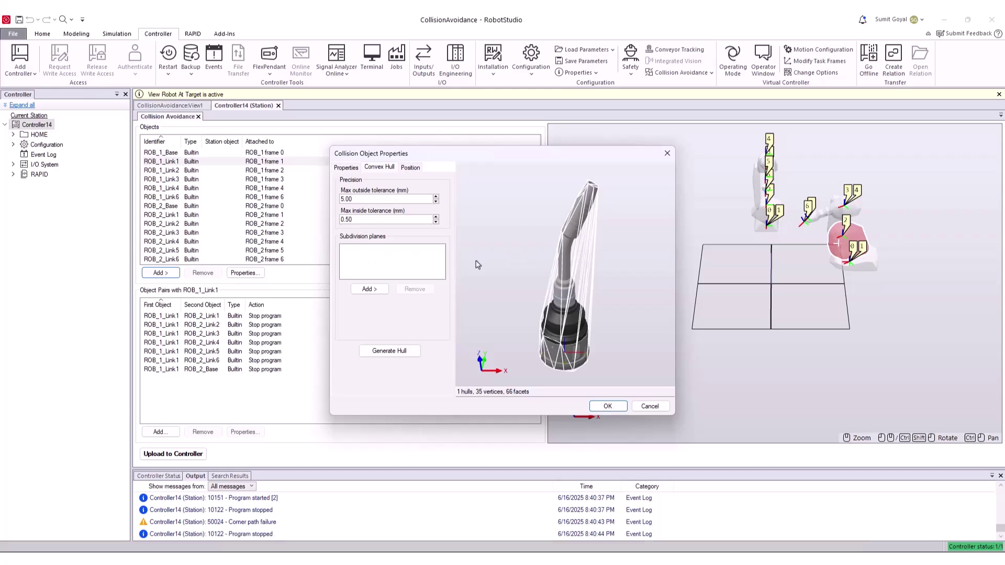
left_click(369, 289)
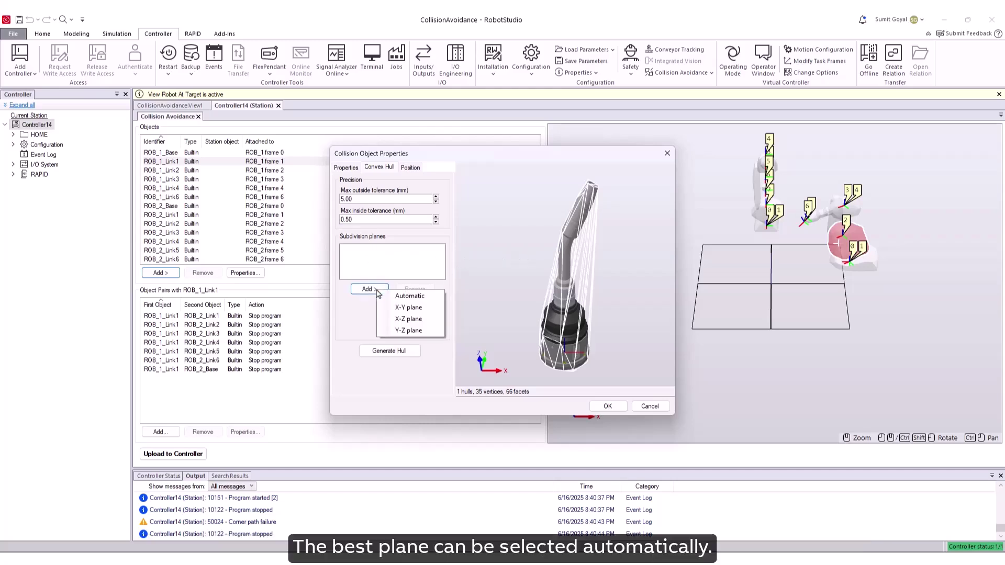
left_click(404, 295)
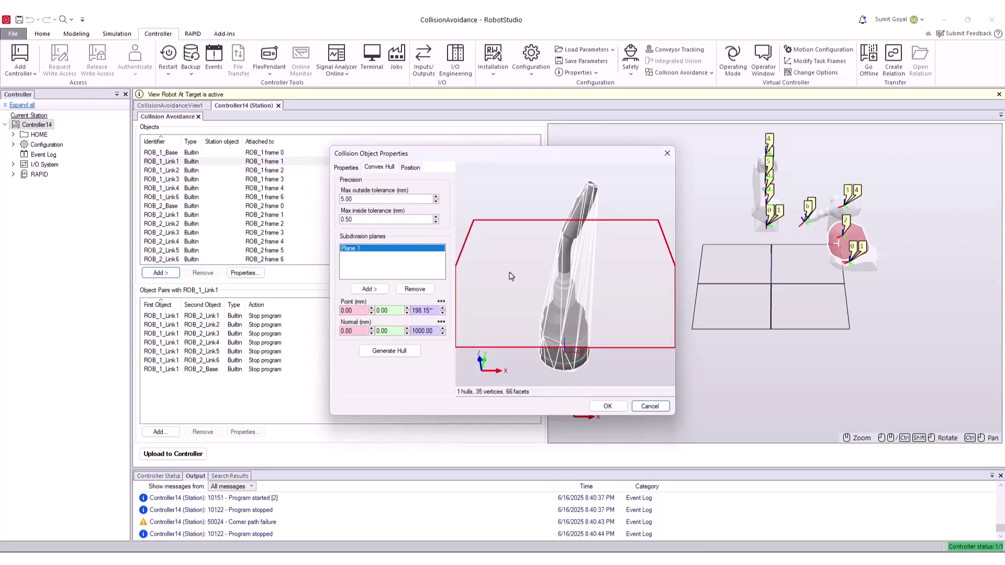
left_click(396, 351)
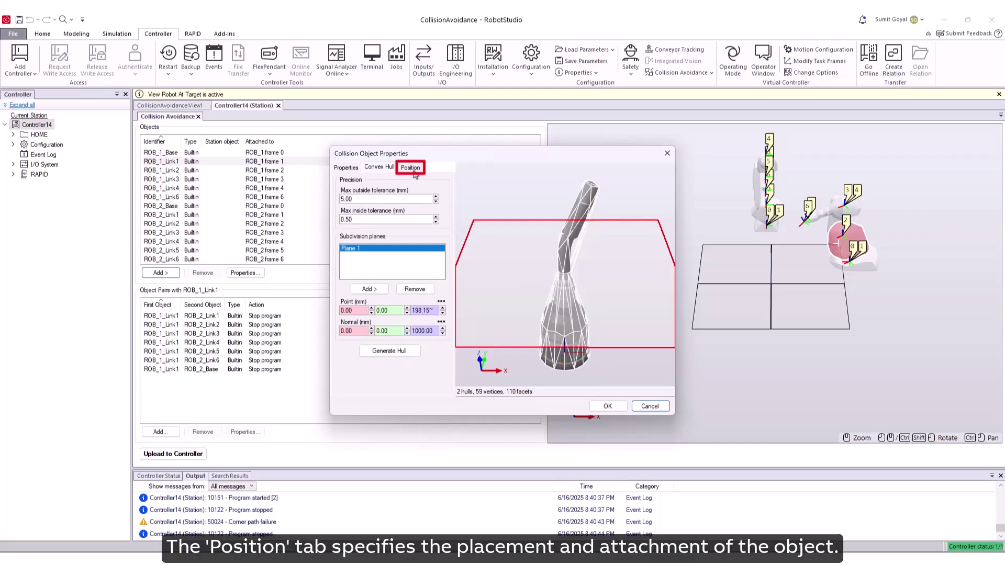
Attach the weld gun to ROB_2 at Frame 6 - tool0 and create the collision object
left_click(413, 170)
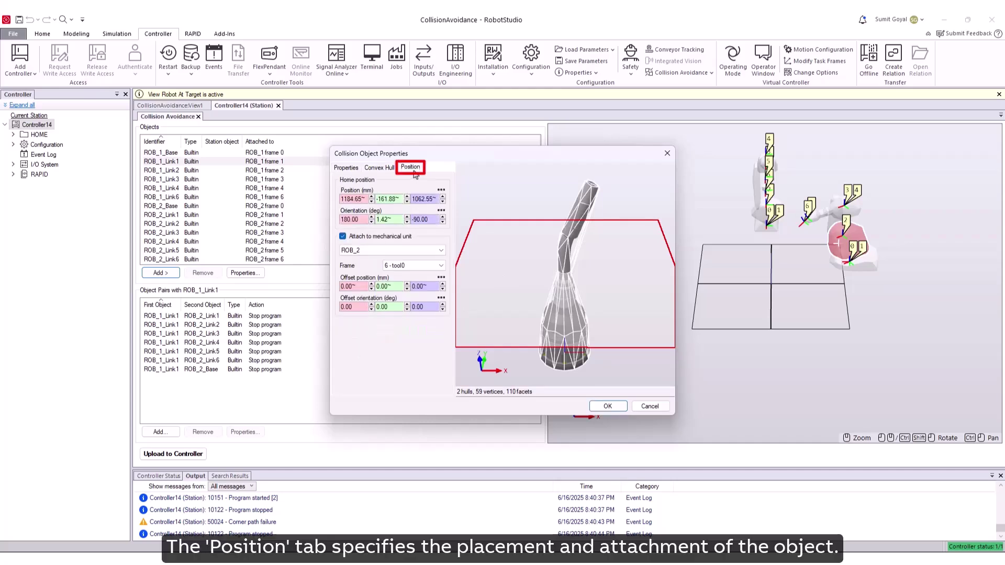
left_click(386, 251)
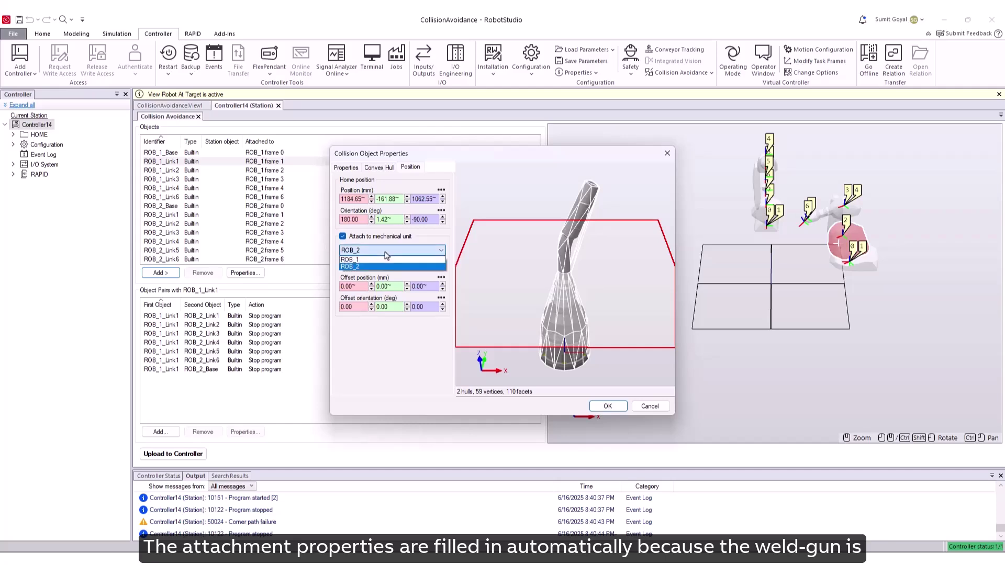
left_click(386, 253)
left_click(417, 266)
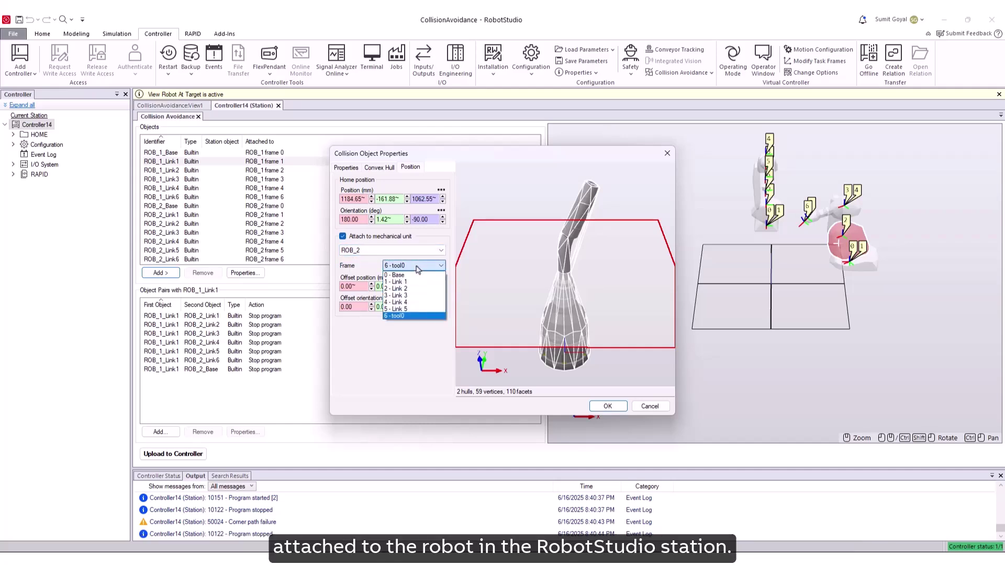
left_click(417, 267)
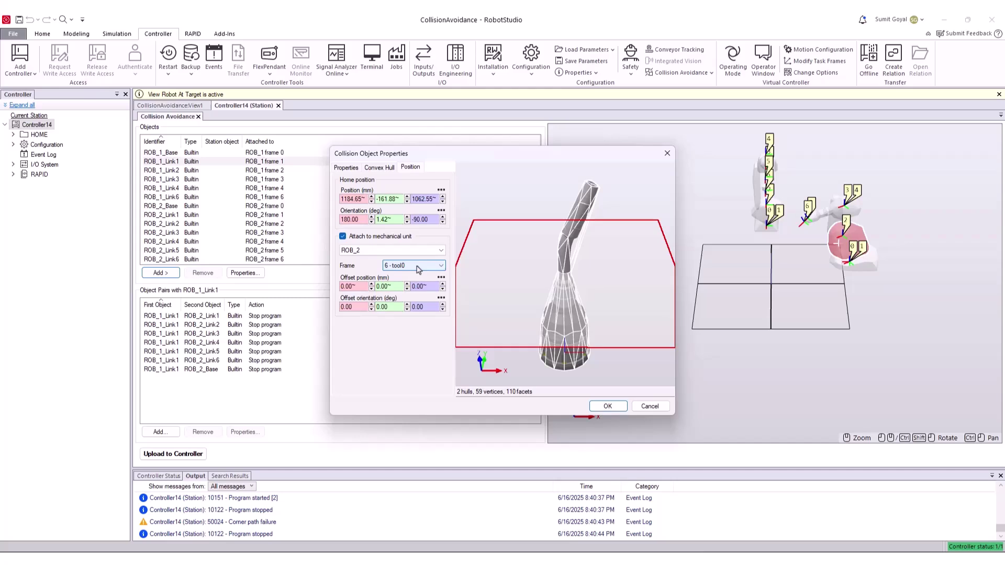
left_click(601, 410)
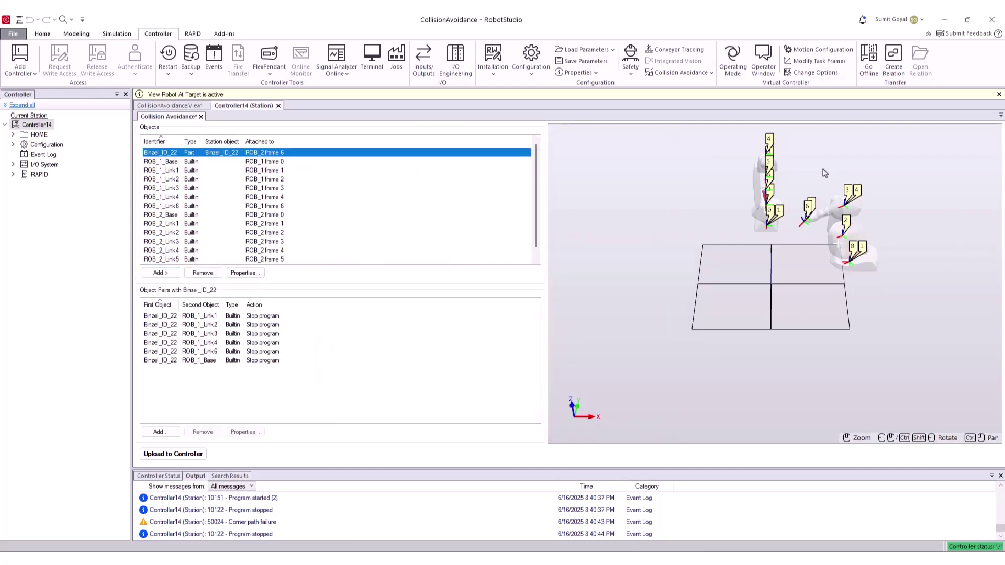
Add IRC5_Dual-Cabinet as a station object and delete the hyphen from its RAPID name
scroll(749, 285, "up", 5)
left_click_drag(734, 288, 809, 294, "ctrl+shift")
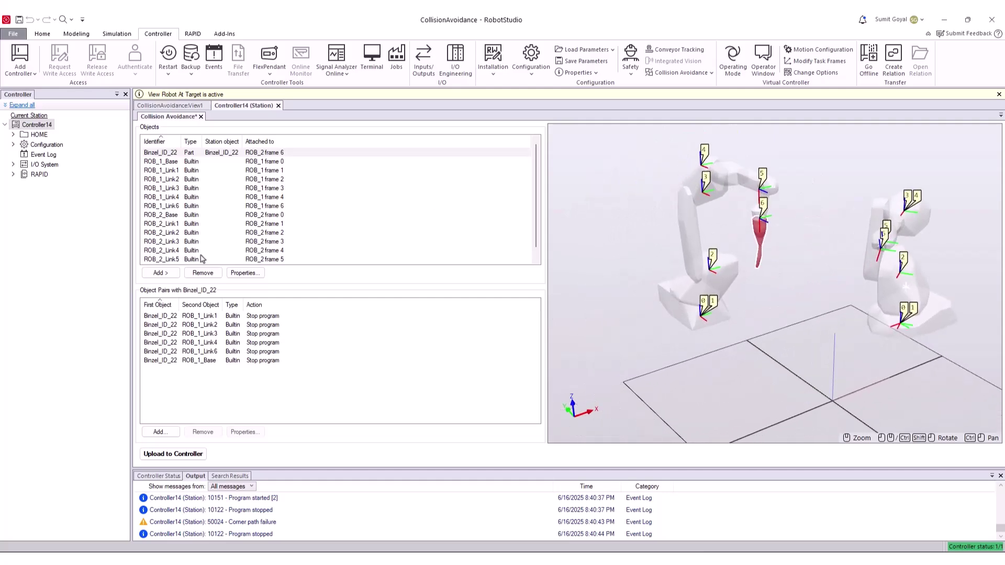
left_click(167, 274)
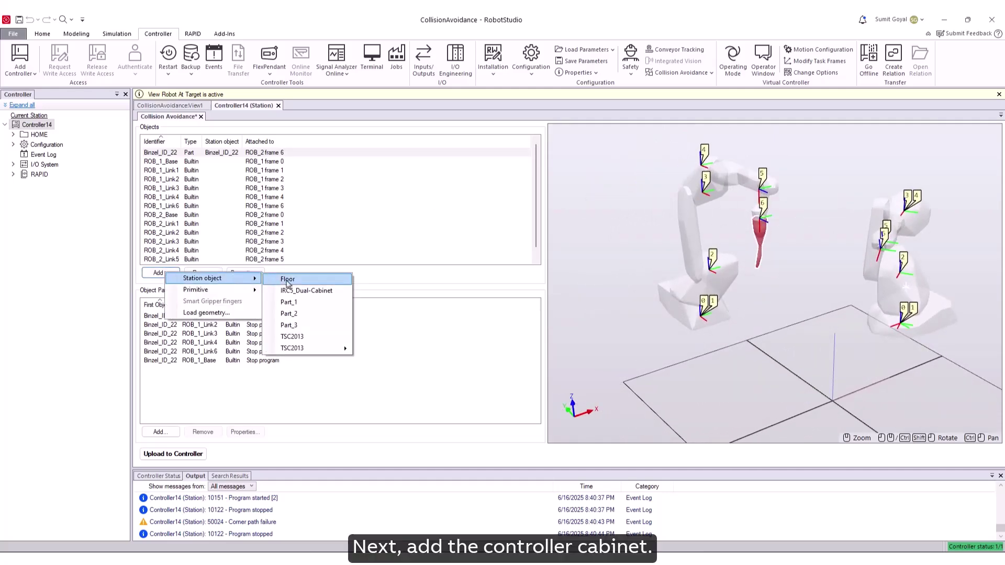
left_click(289, 293)
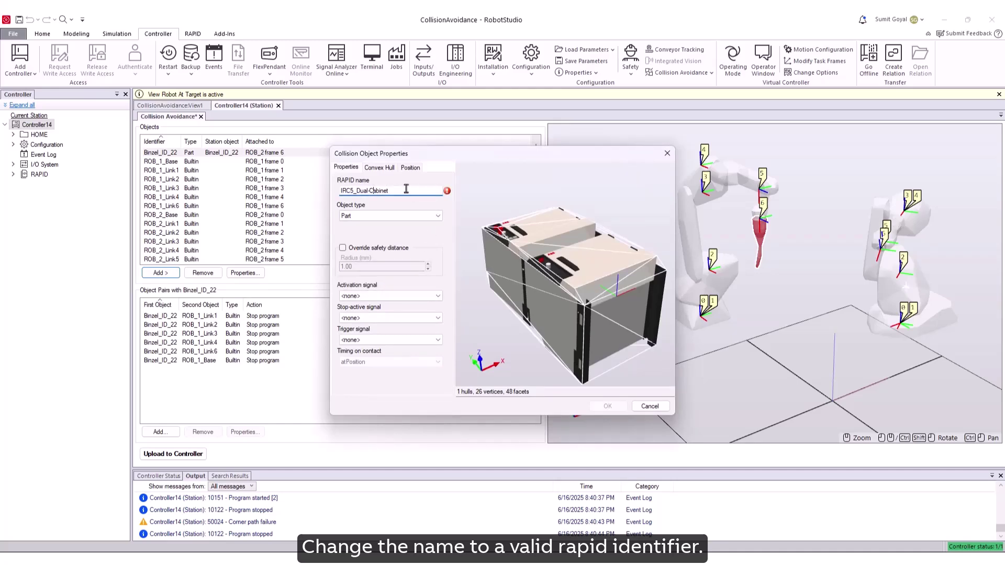
key("BackSpace")
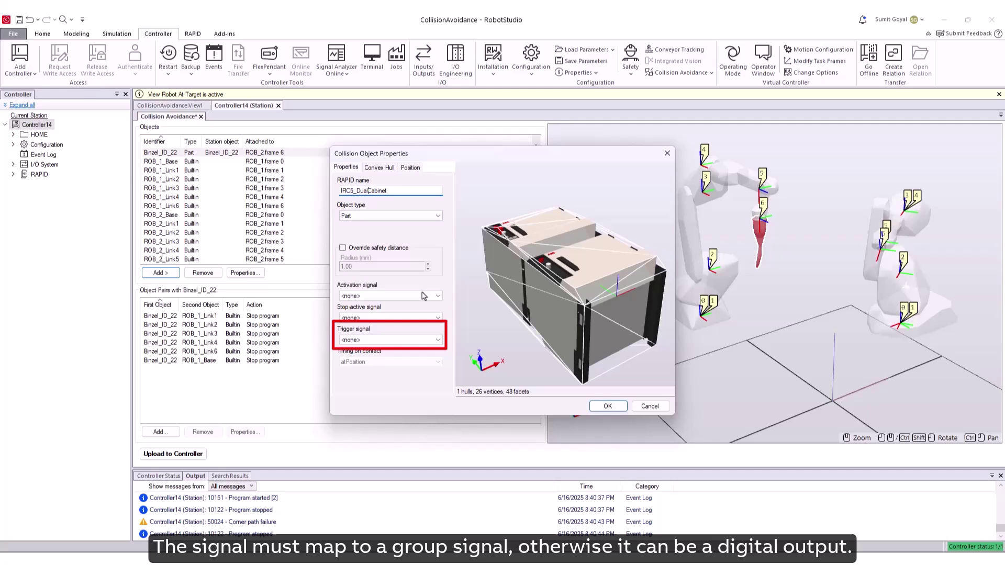
Confirm the Collision Object Properties dialog to create the IRC5_DualCabinet object
left_click(605, 408)
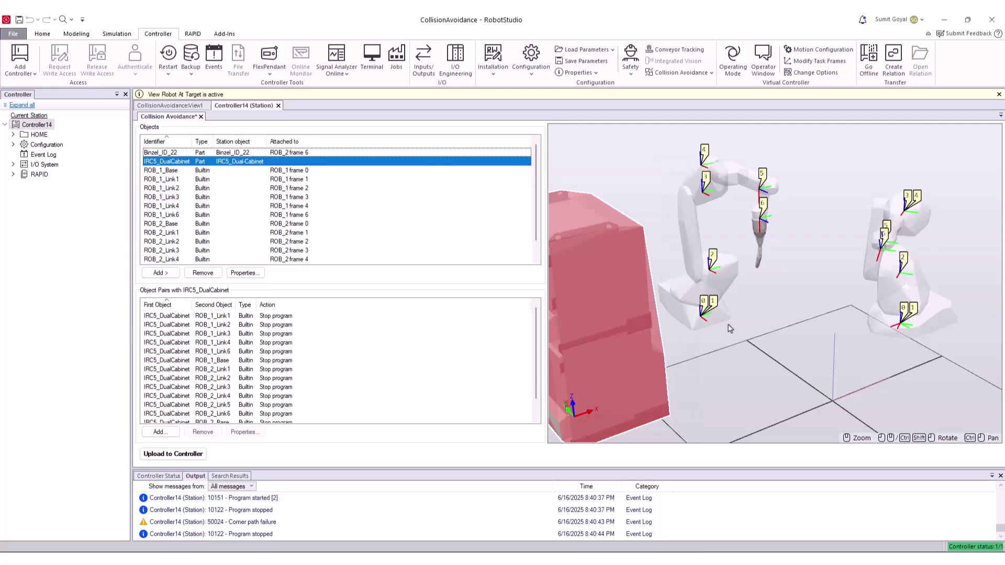
Upload the configuration to Controller14 and return to the CollisionAvoidance:View1 3D view
scroll(731, 328, "down", 3)
left_click_drag(771, 330, 741, 332, "ctrl+shift")
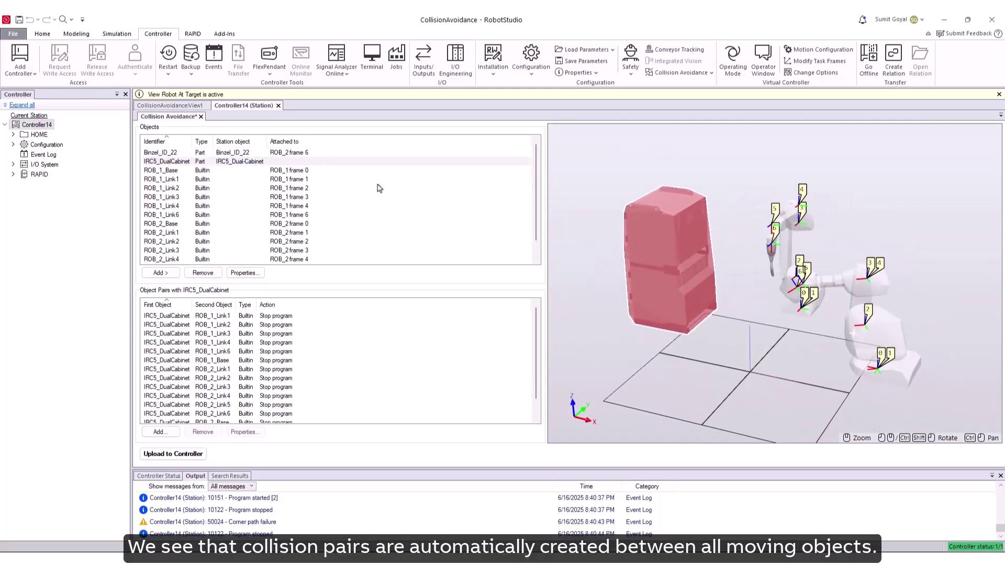
scroll(240, 366, "down", 1)
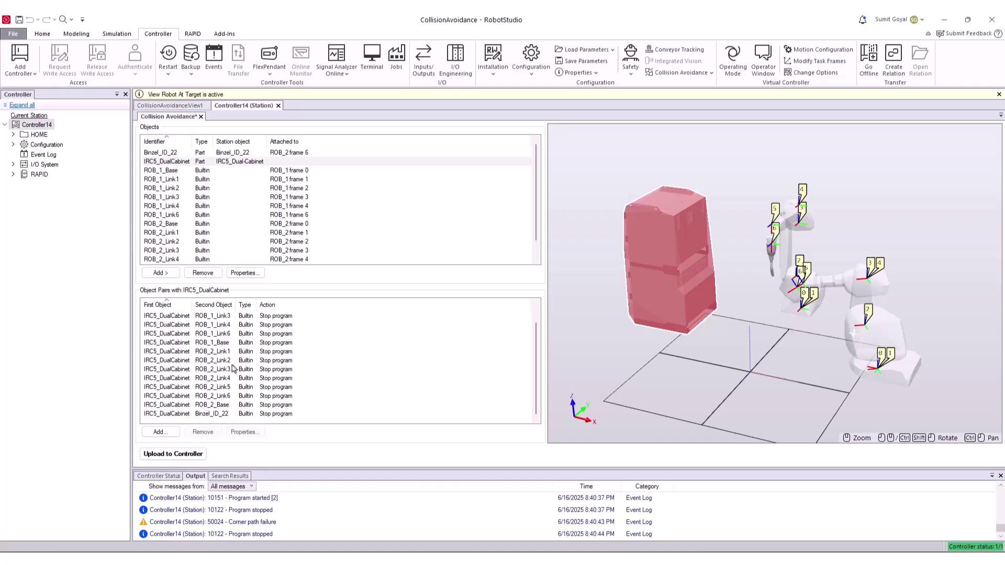
scroll(205, 419, "up", 1)
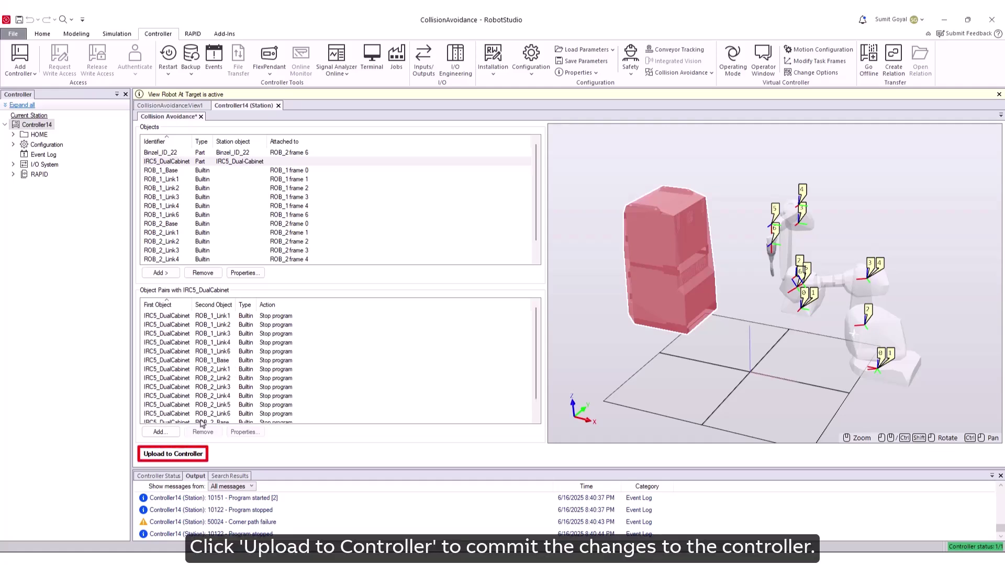
left_click(182, 457)
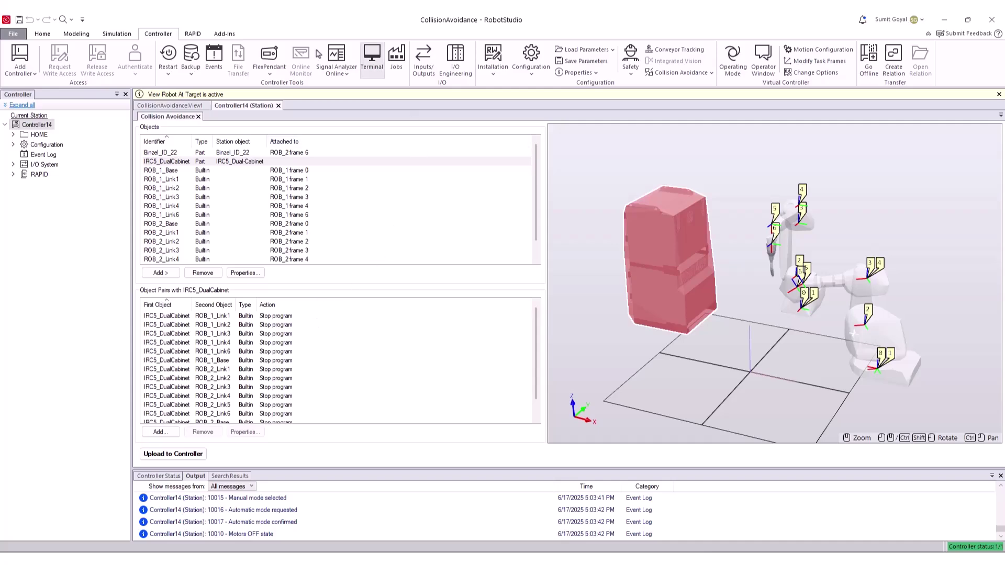
left_click(175, 106)
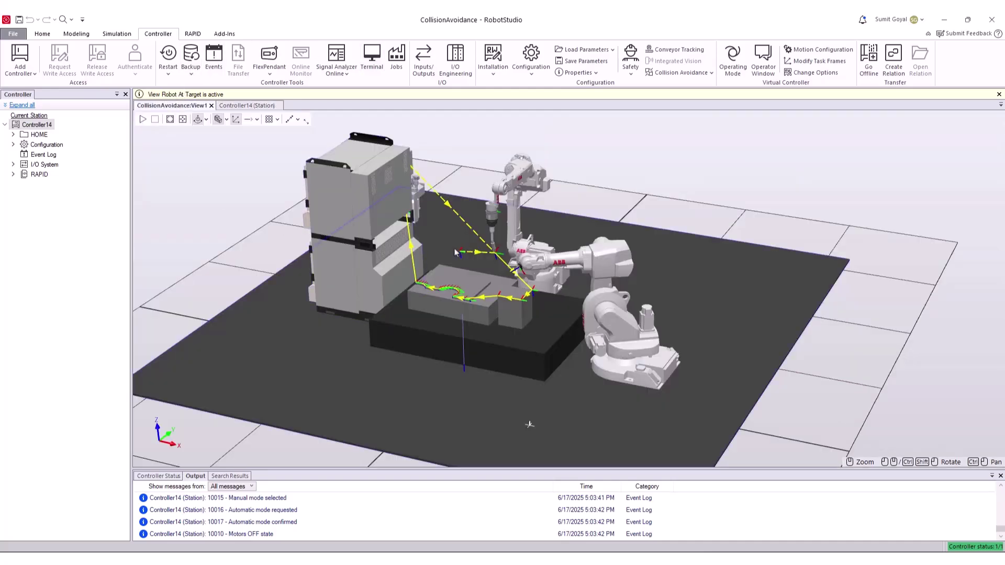
Run the simulation with F5 and inspect the 50431 Binzel_ID_22–IRC5_DualCabinet collision message in Output
mouse_move(521, 396)
left_mouse_down("ctrl+shift")
mouse_move(543, 384)
mouse_move(534, 395)
left_mouse_up("ctrl+shift")
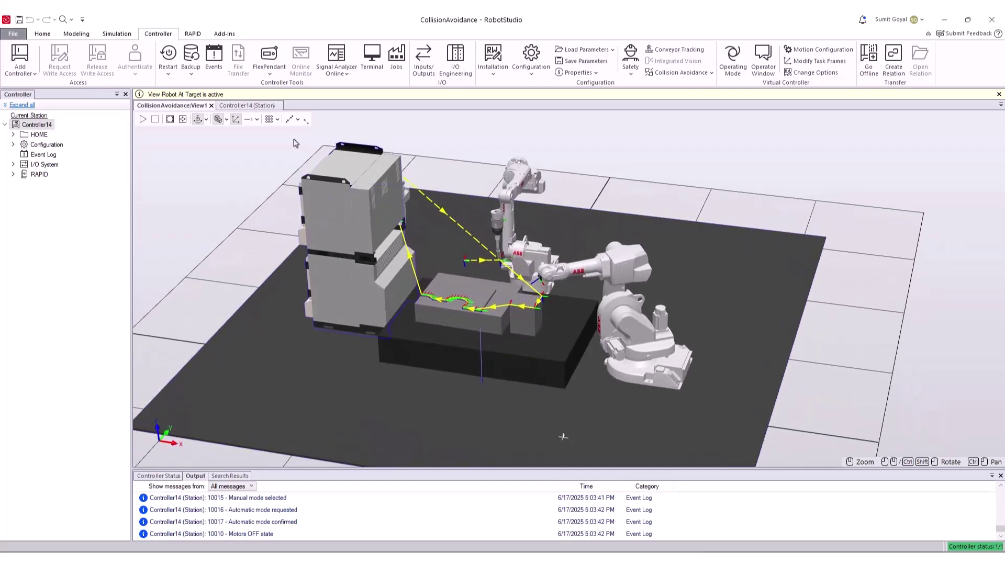
key("F5")
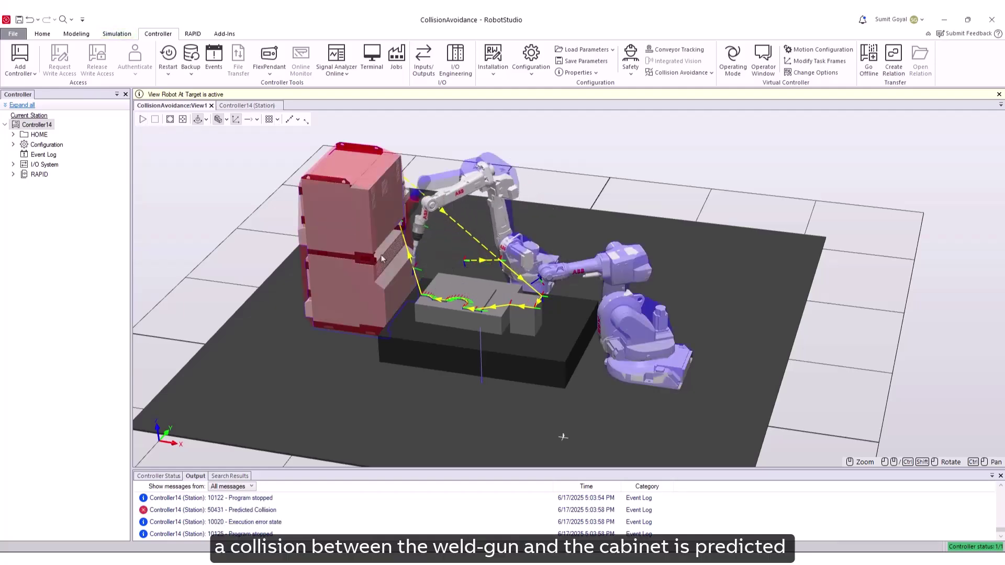
scroll(437, 260, "up", 5)
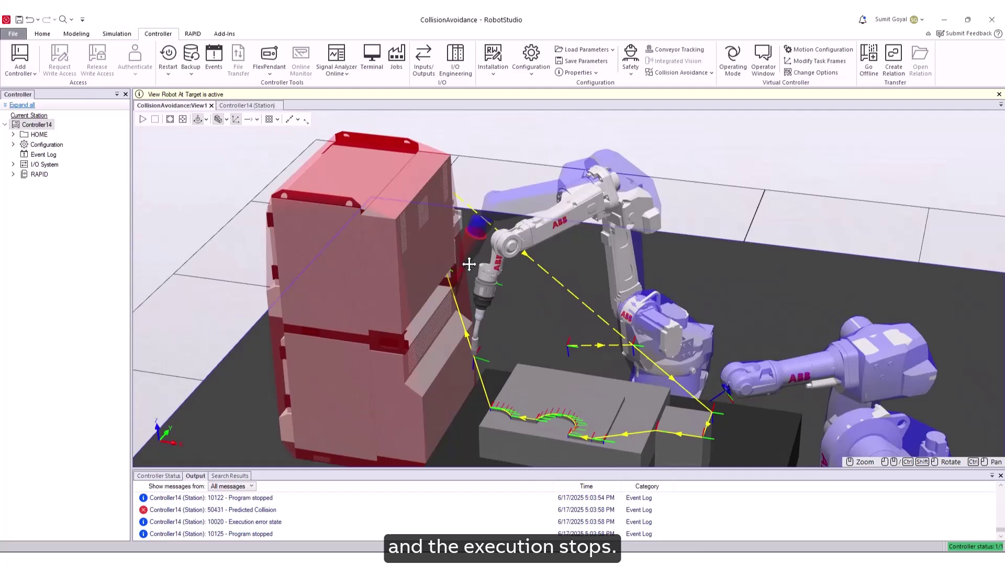
scroll(547, 323, "down", 4)
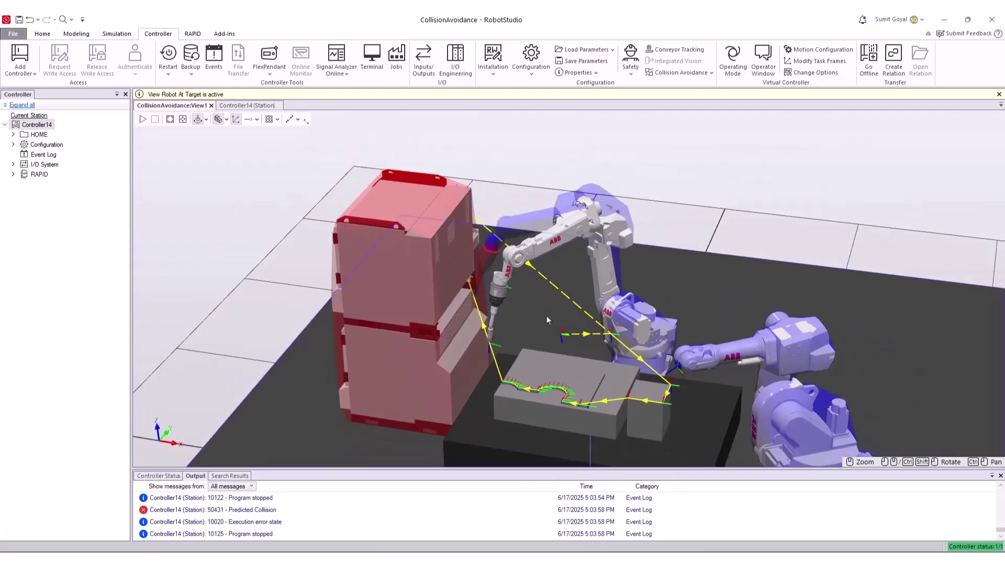
left_click_drag(545, 330, 529, 310, "ctrl")
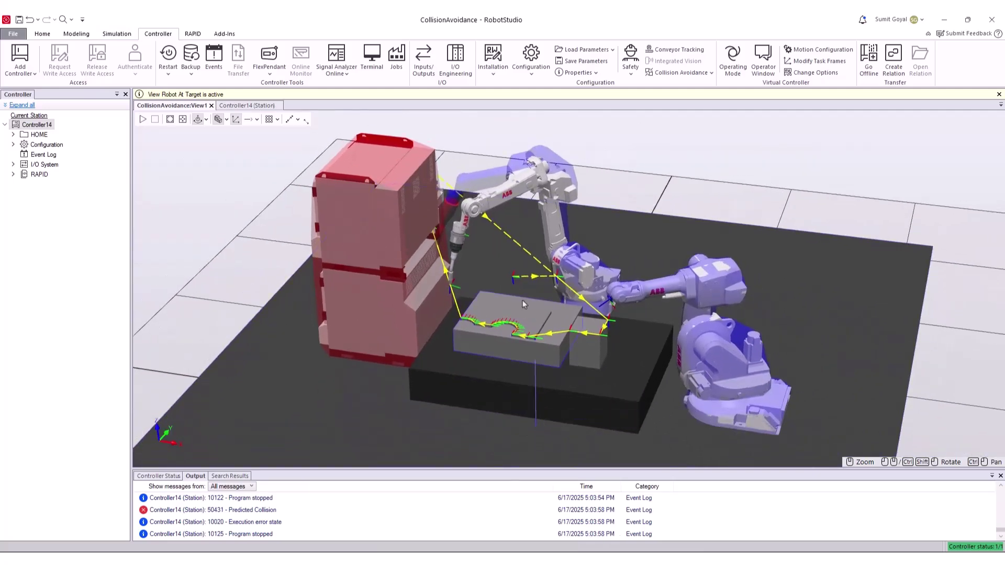
double_click(247, 510)
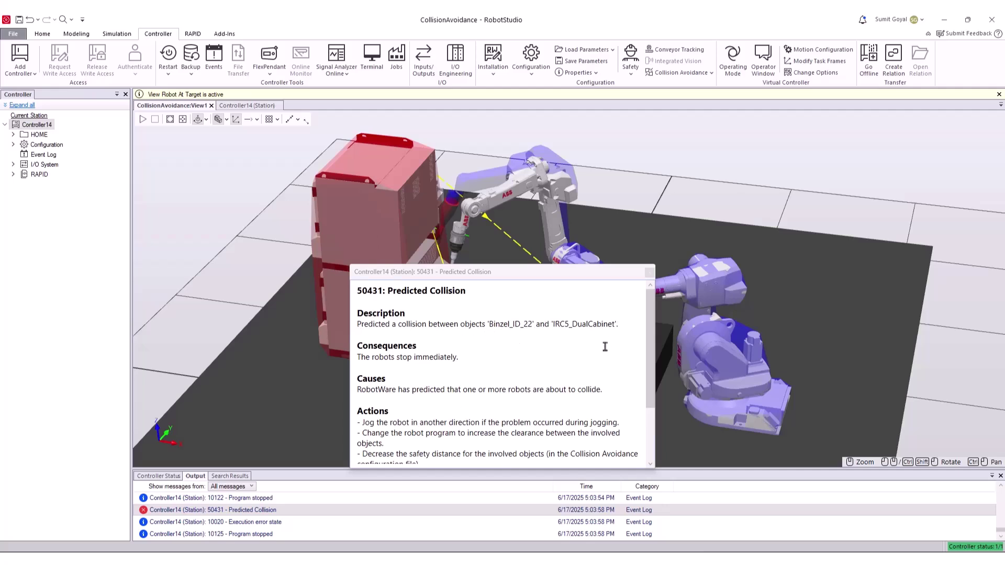
scroll(605, 347, "down", 1)
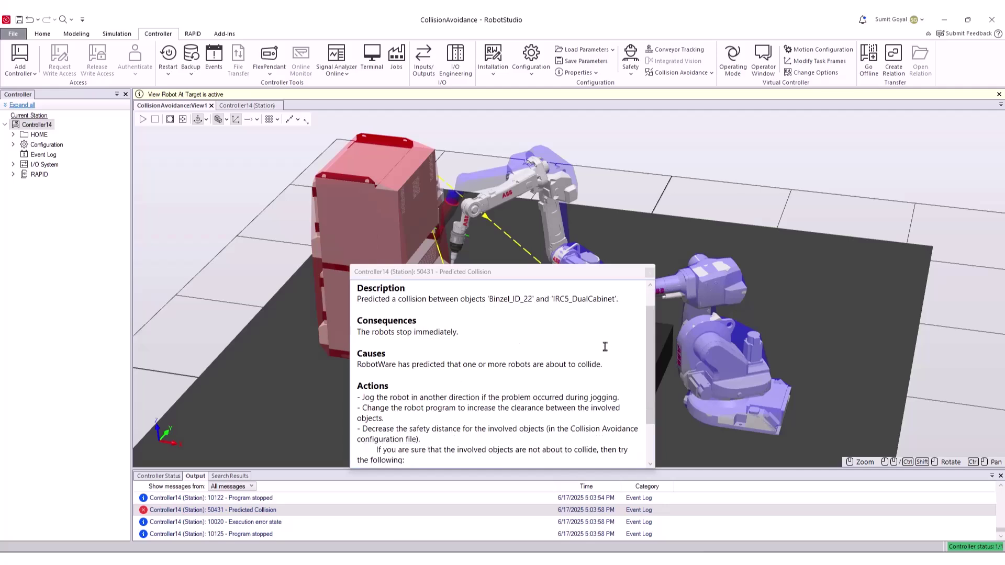
left_click(650, 273)
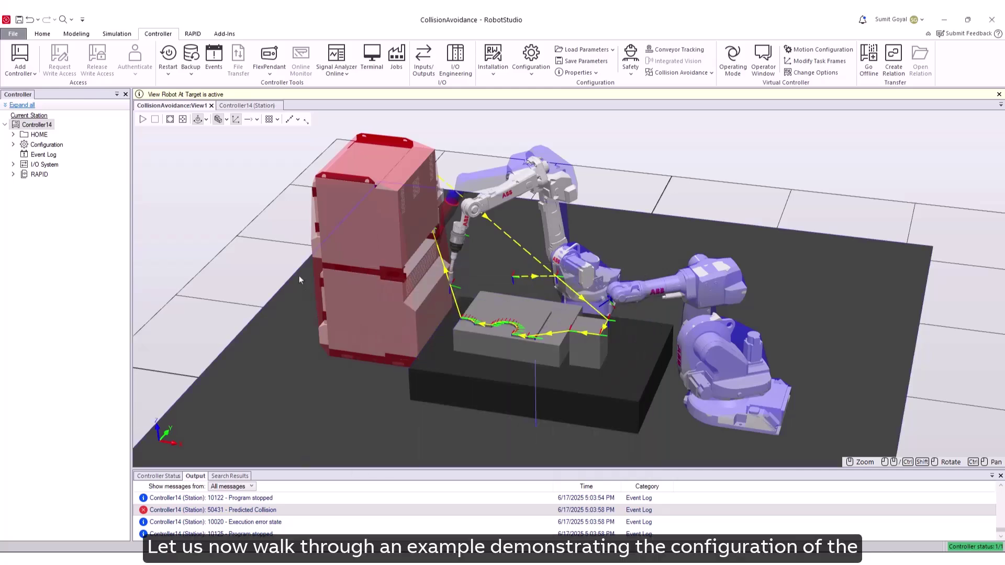
Edit IRC5_DualCabinet's properties: activation DI_ActivationSignal, stop-active DI_StopActiveSignal, then confirm
left_click(704, 76)
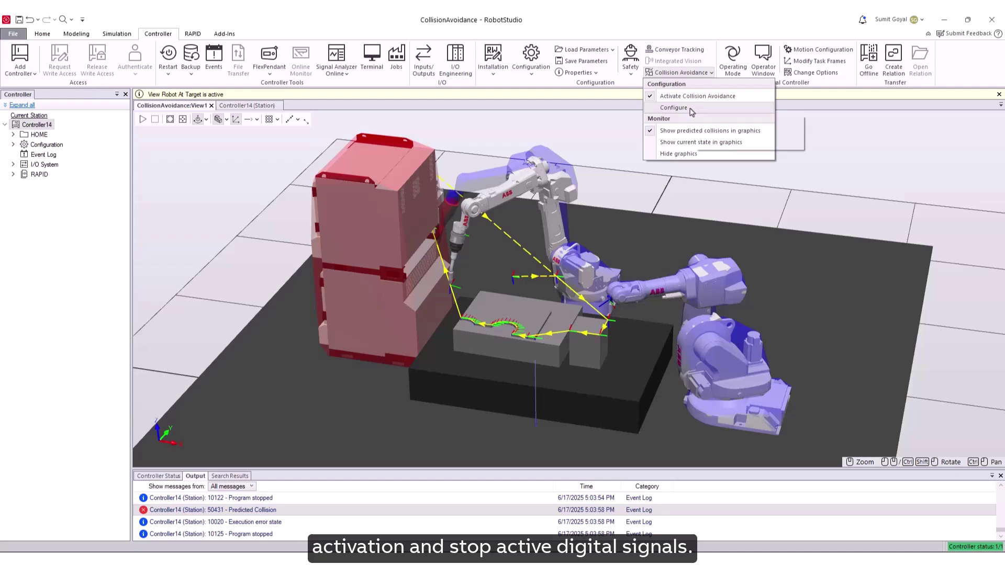
left_click(675, 107)
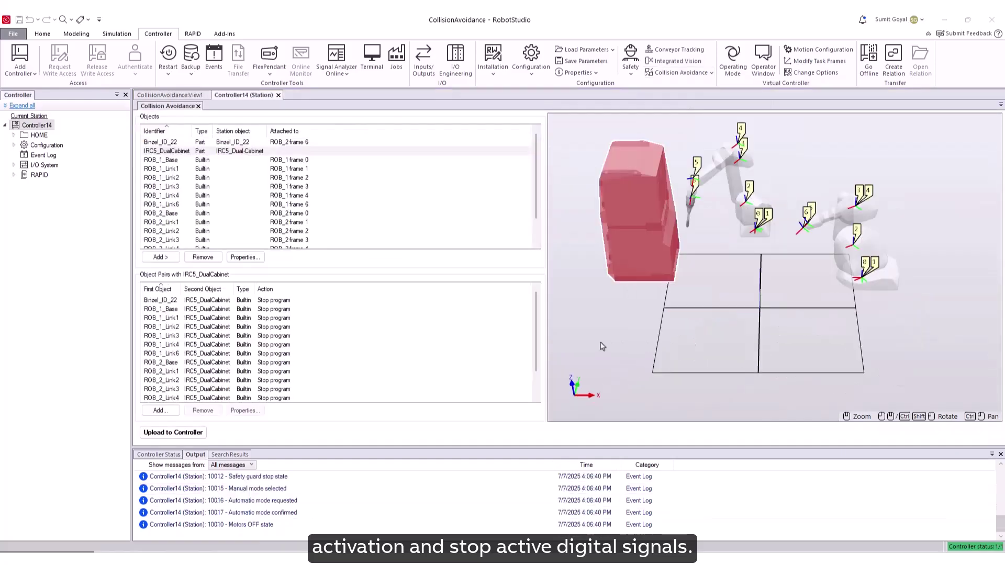
left_click(245, 155)
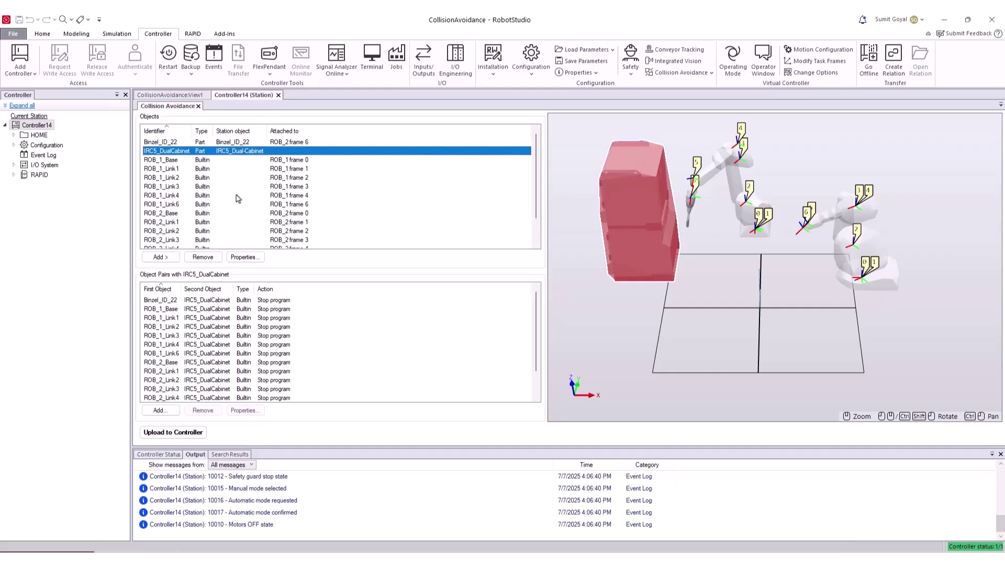
left_click(245, 257)
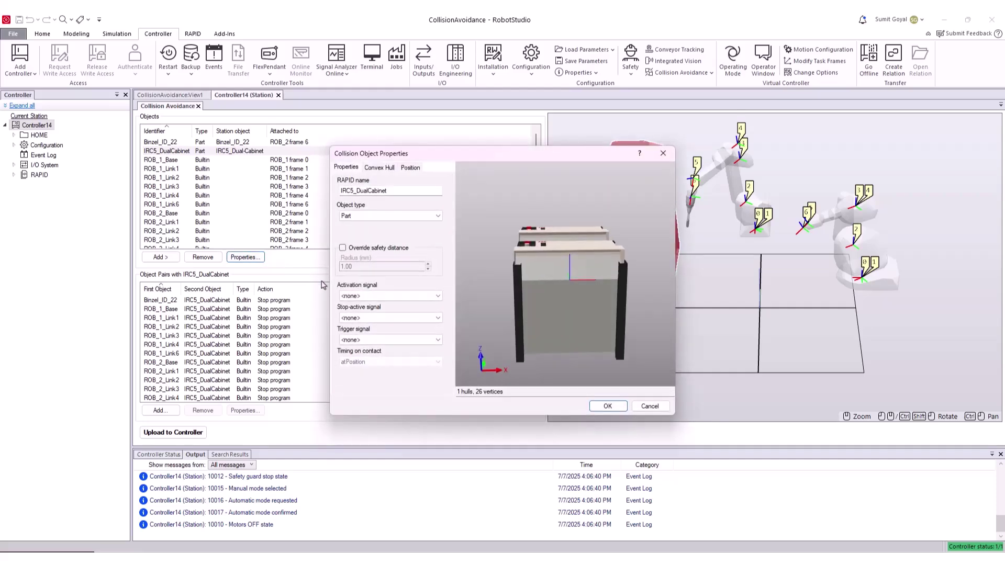
left_click(410, 297)
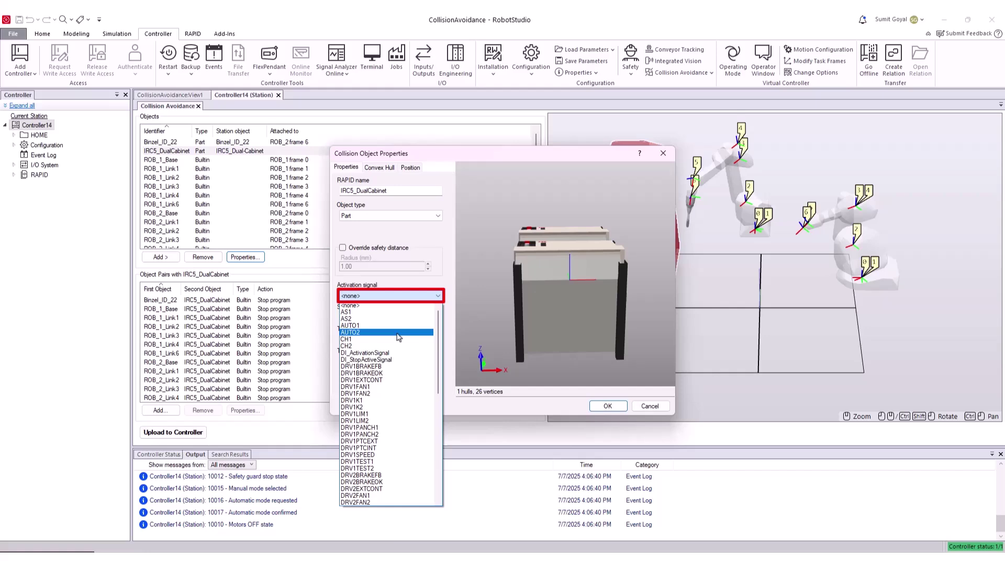
left_click(394, 354)
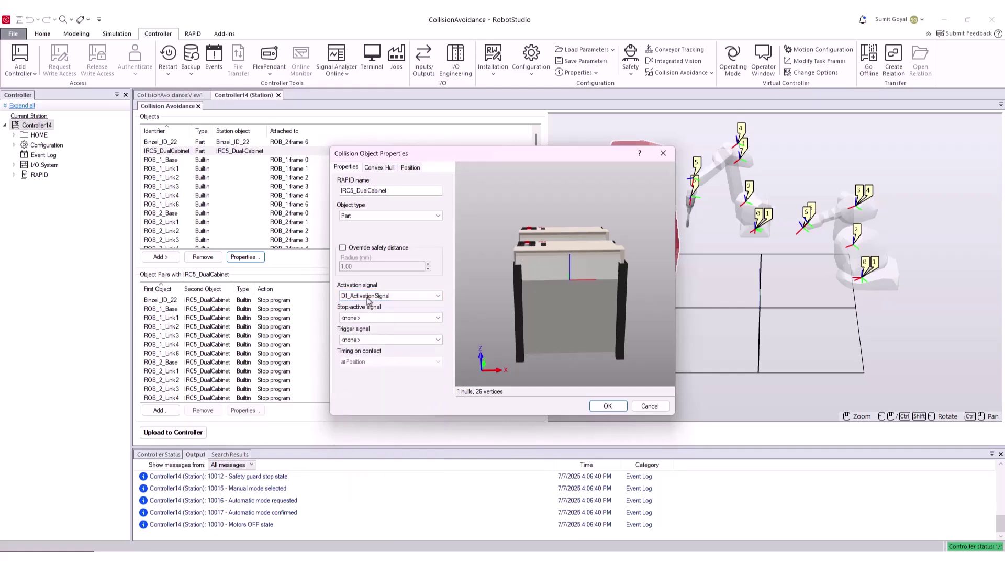
left_click(394, 320)
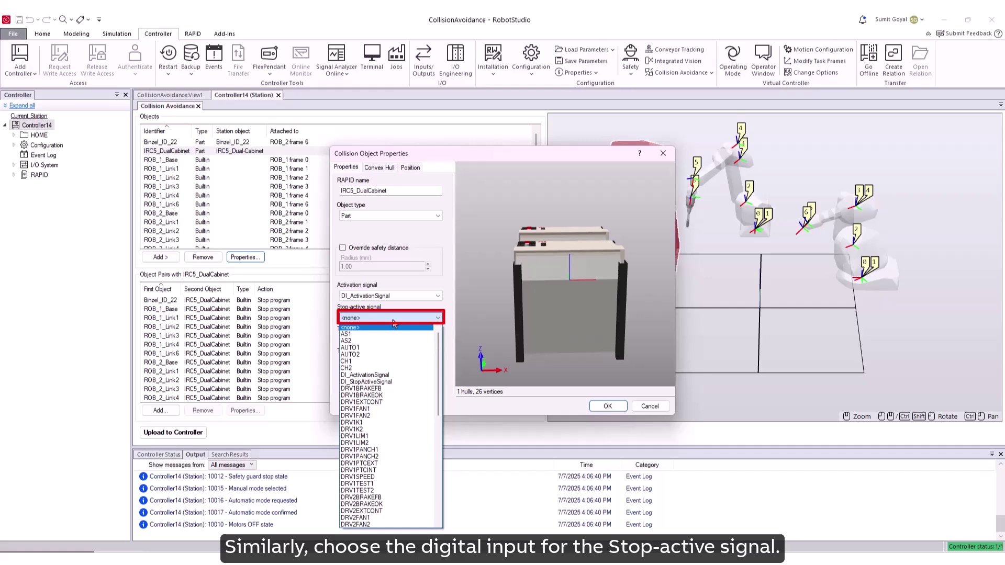
left_click(387, 382)
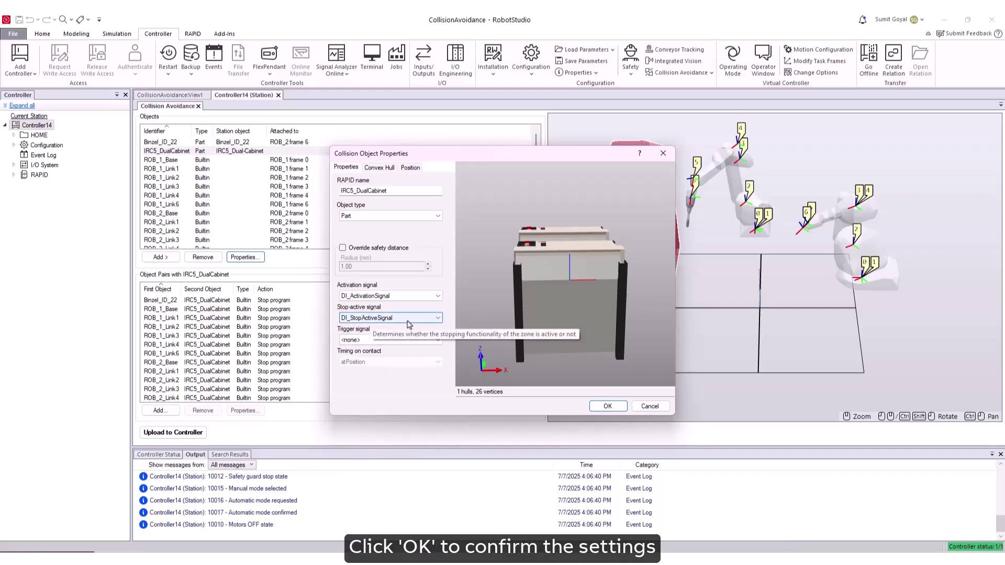
left_click(613, 408)
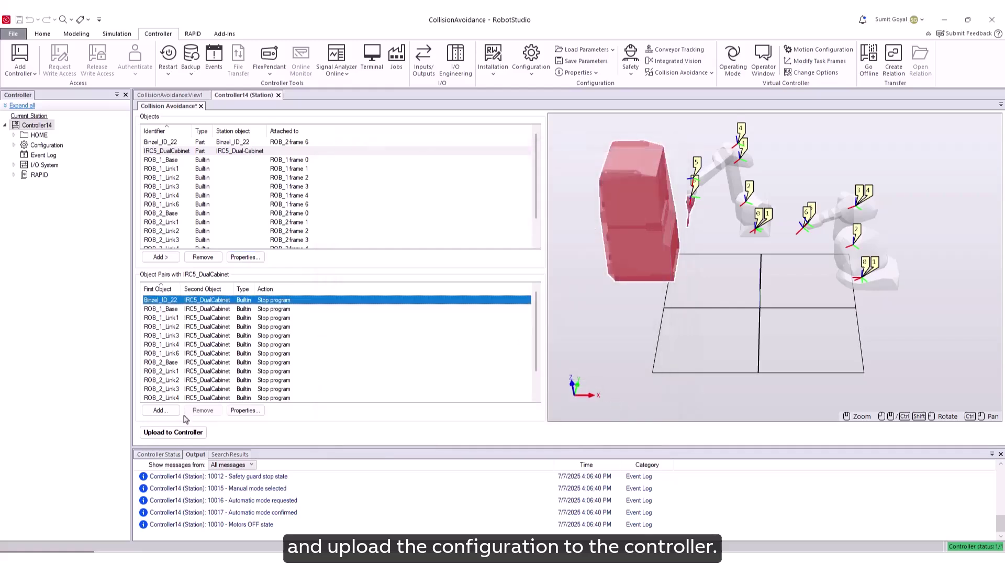
Upload the collision configuration, dock the I/O System signals beside the 3D view, and run the simulation
left_click(174, 434)
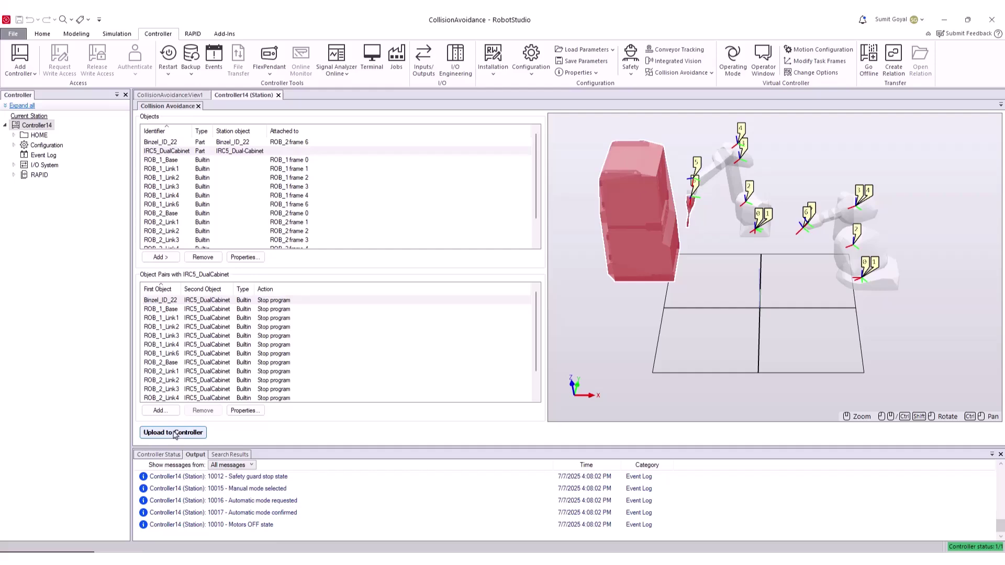
left_click(168, 98)
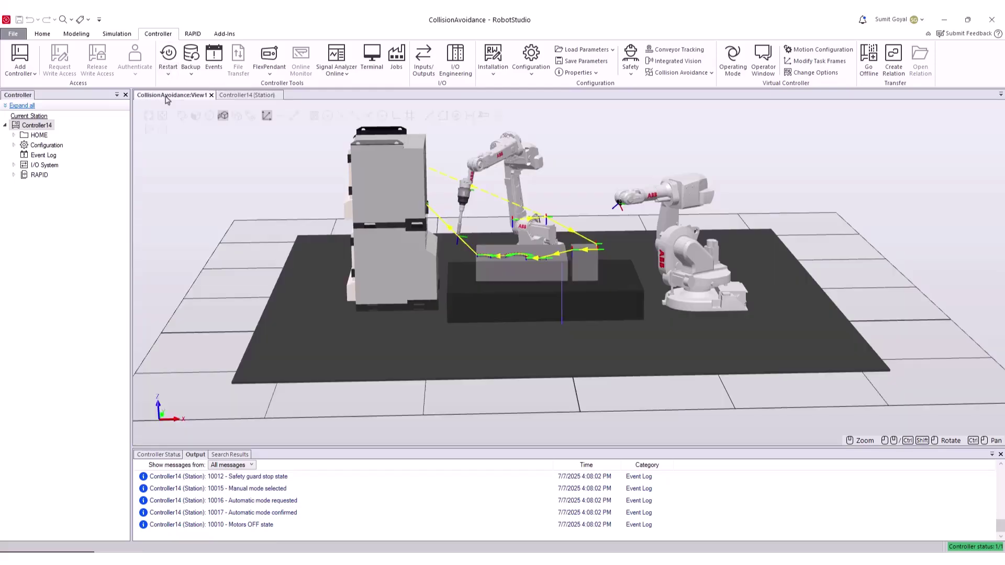
left_click(423, 60)
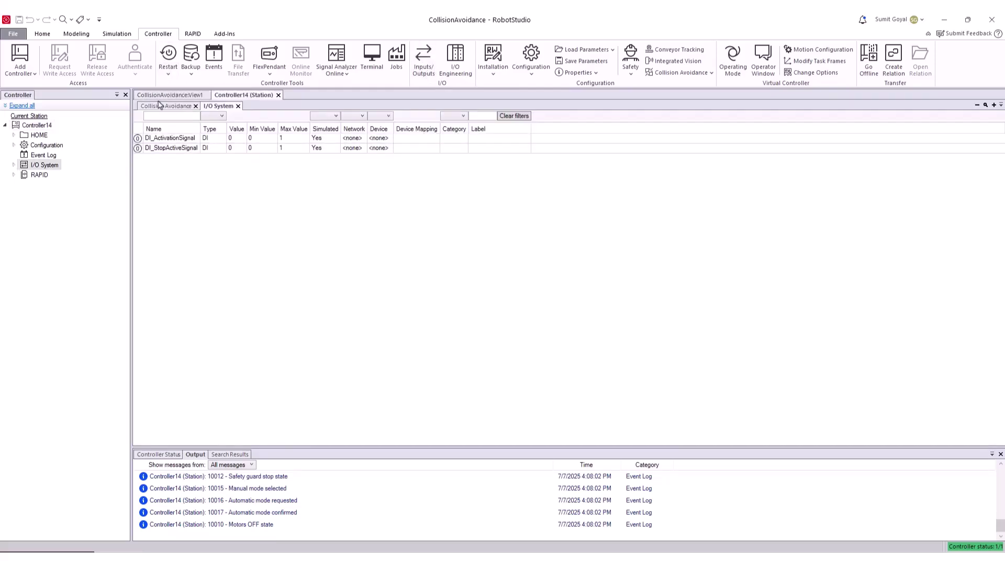
right_click(217, 108)
left_click(244, 160)
left_click_drag(570, 210, 837, 207)
left_click(169, 95)
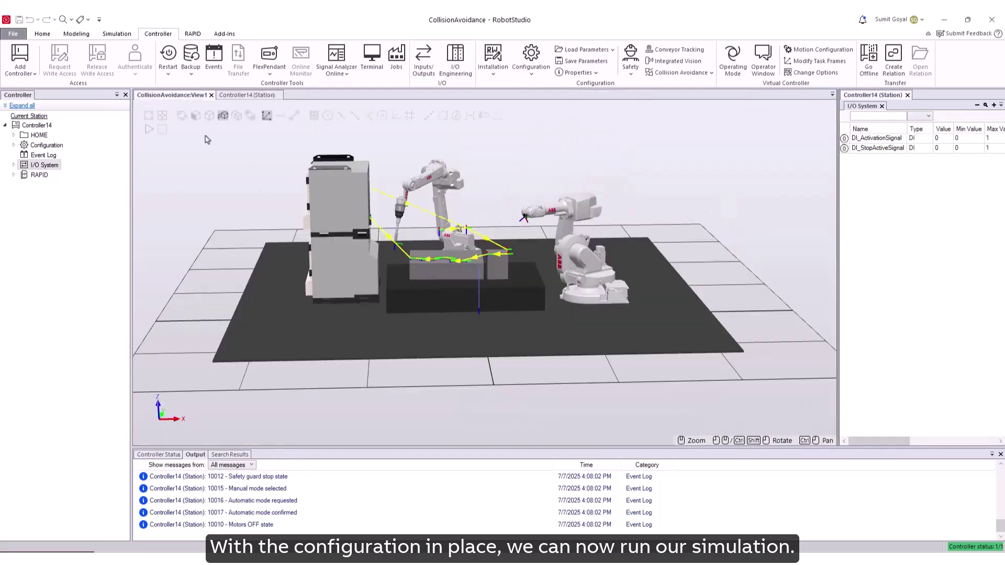
left_click(150, 131)
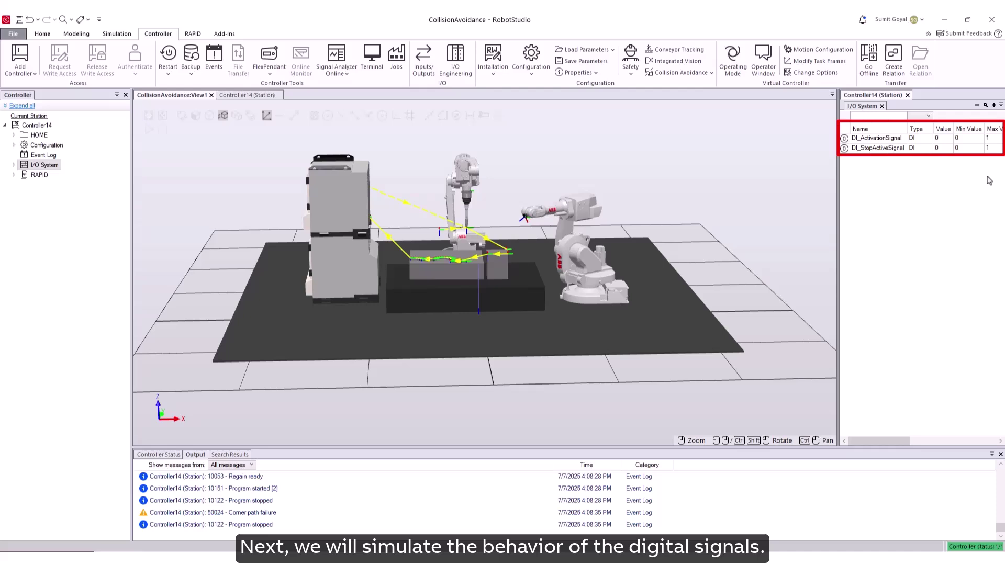
Set DI_ActivationSignal, then DI_StopActiveSignal, to 1, rerunning the simulation after each
left_click(844, 139)
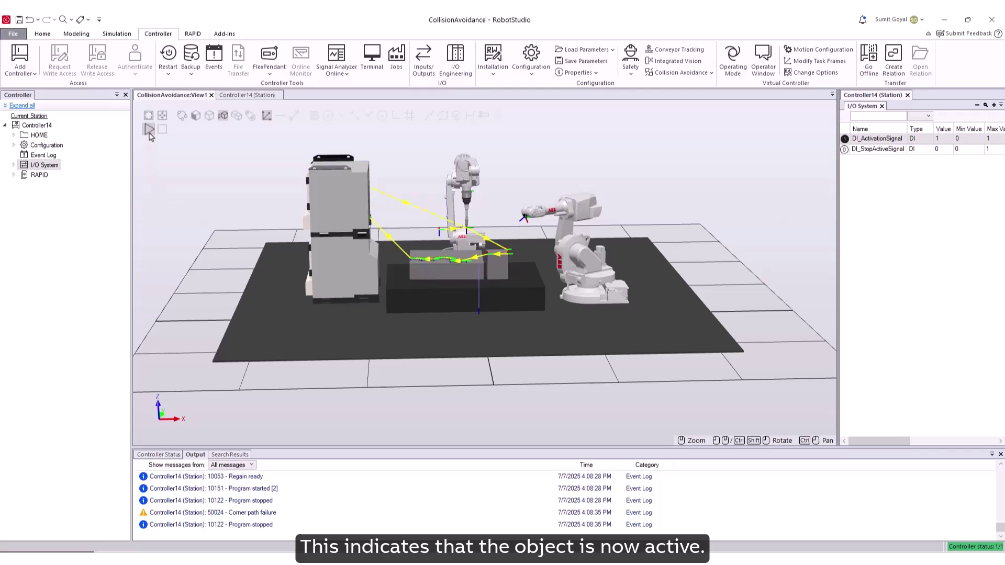
left_click(149, 129)
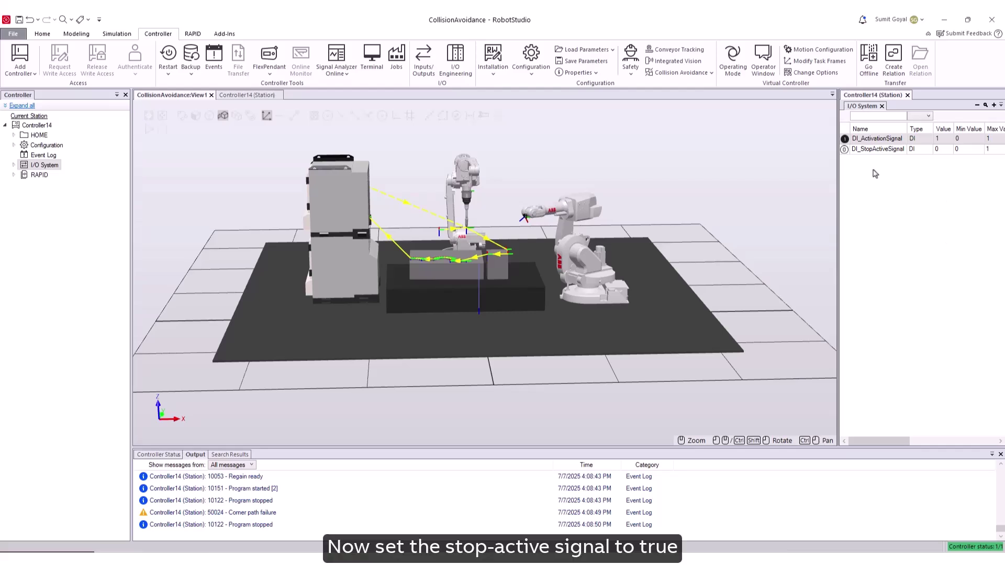
left_click(845, 149)
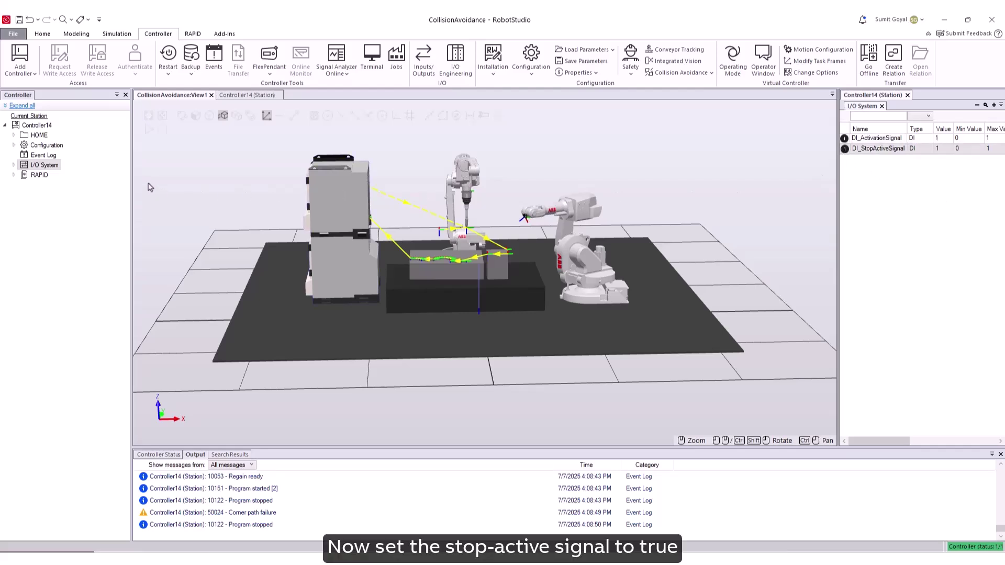
left_click(149, 130)
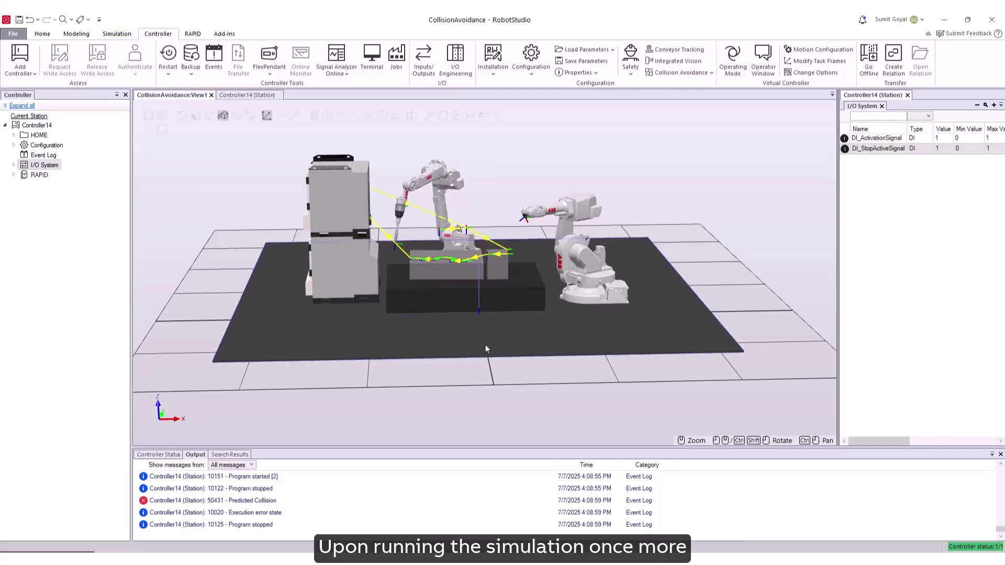
left_click(683, 72)
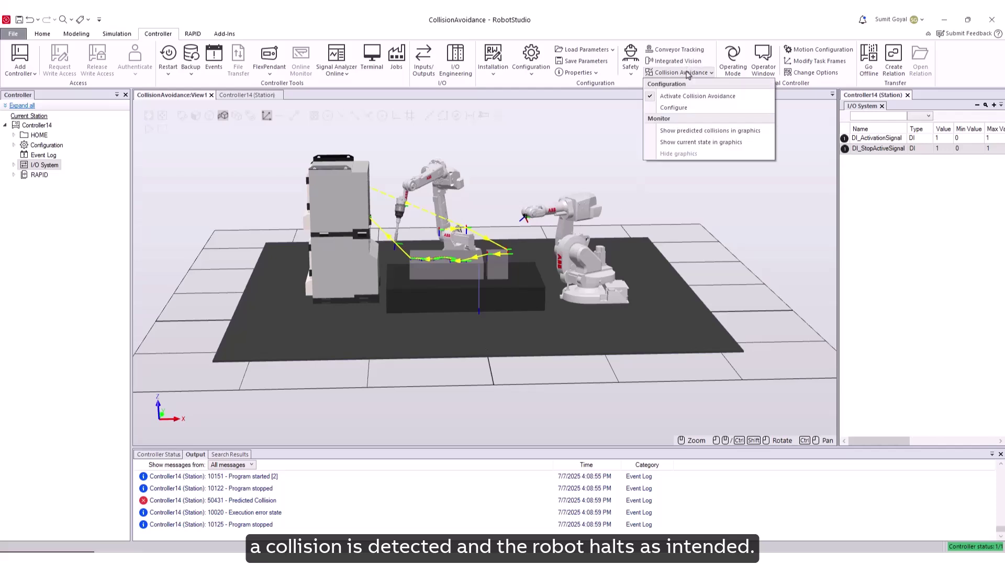
Display the robots' current collision hulls and the cabinet's predicted collision in the station view
left_click(687, 141)
left_click(683, 75)
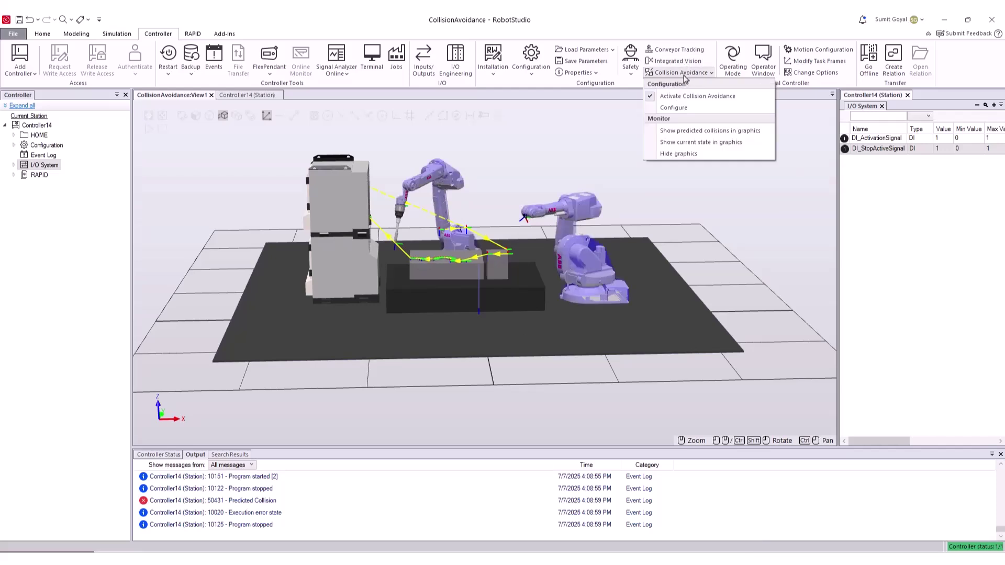
left_click(682, 131)
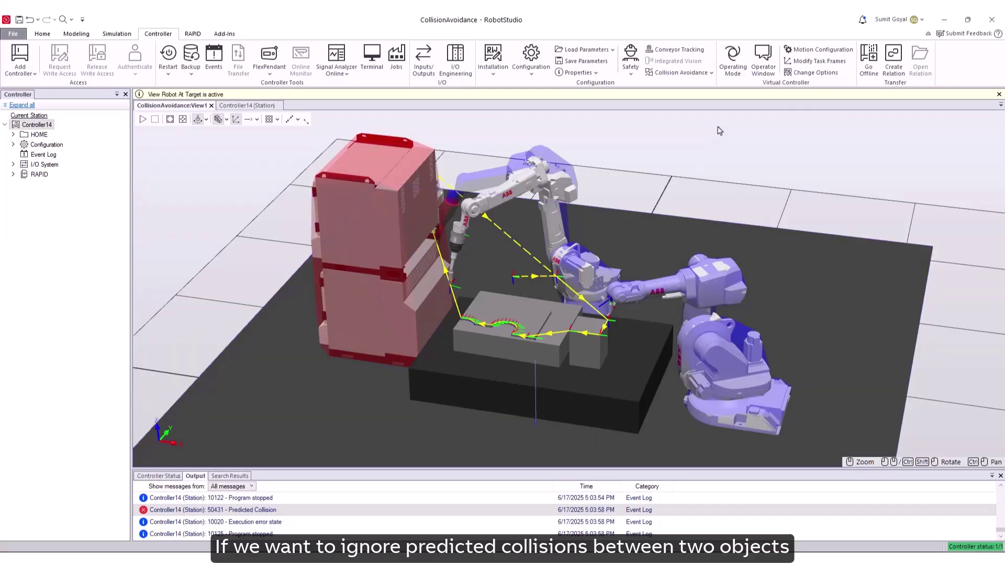
left_click(704, 73)
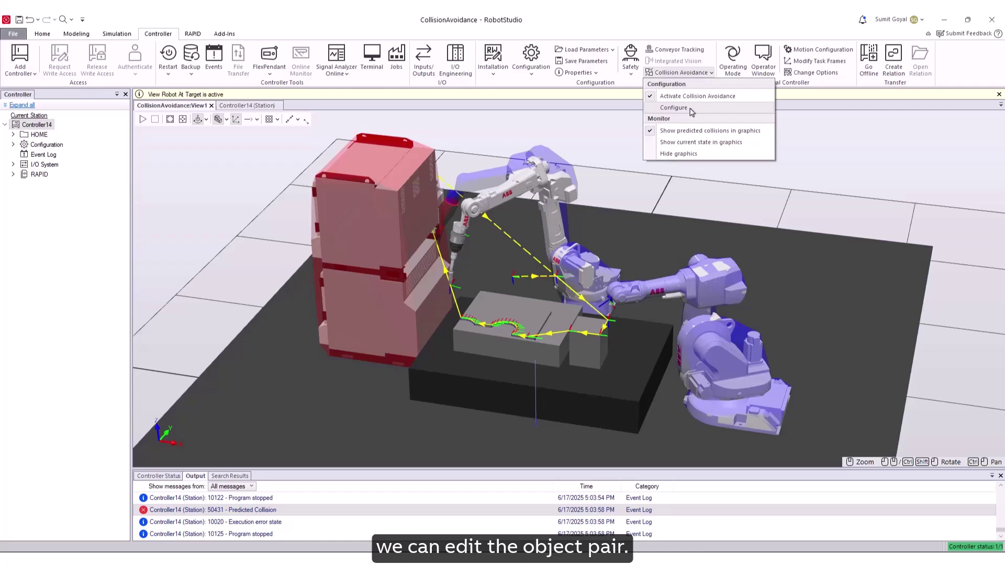
Set the IRC5_DualCabinet–Binzel_ID_22 pair to Exclude from collision check and upload to Controller14
left_click(691, 108)
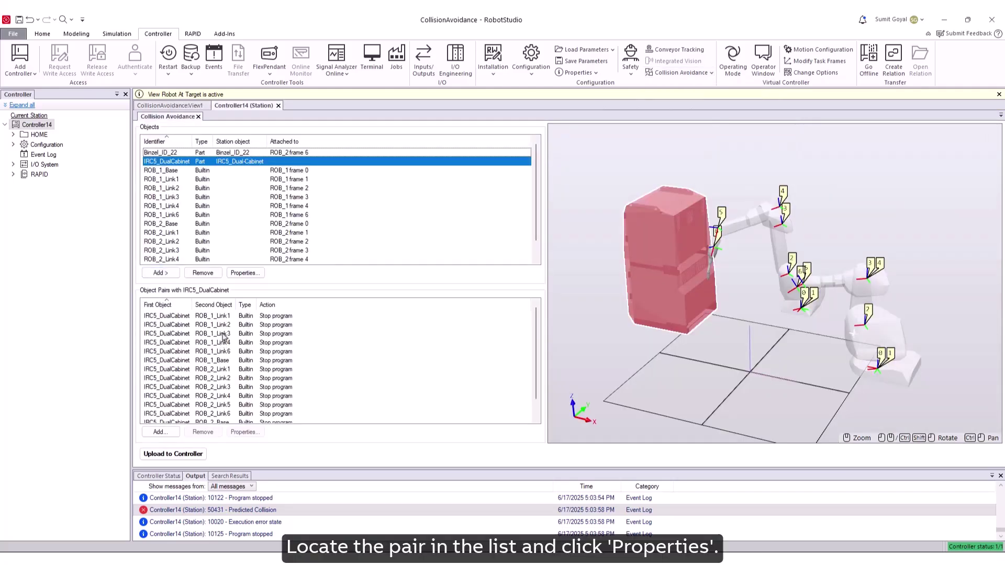
scroll(189, 387, "down", 1)
left_click(180, 414)
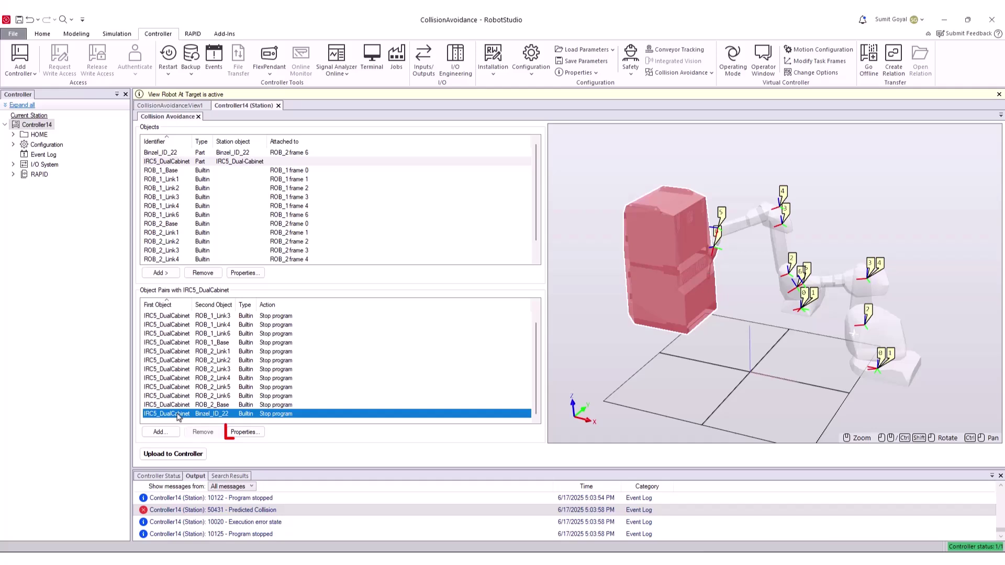
left_click(246, 432)
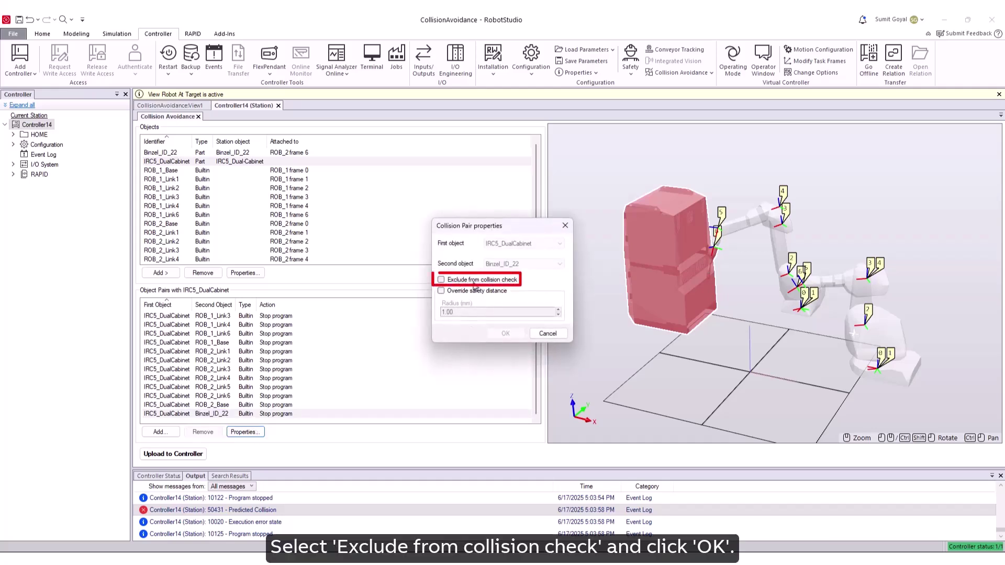
left_click(442, 281)
left_click(505, 333)
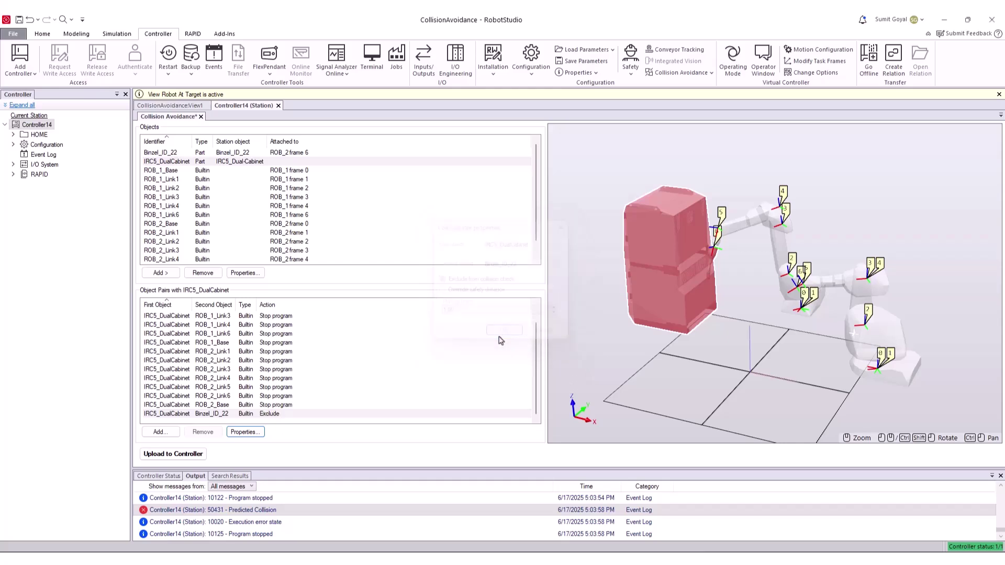
left_click(187, 454)
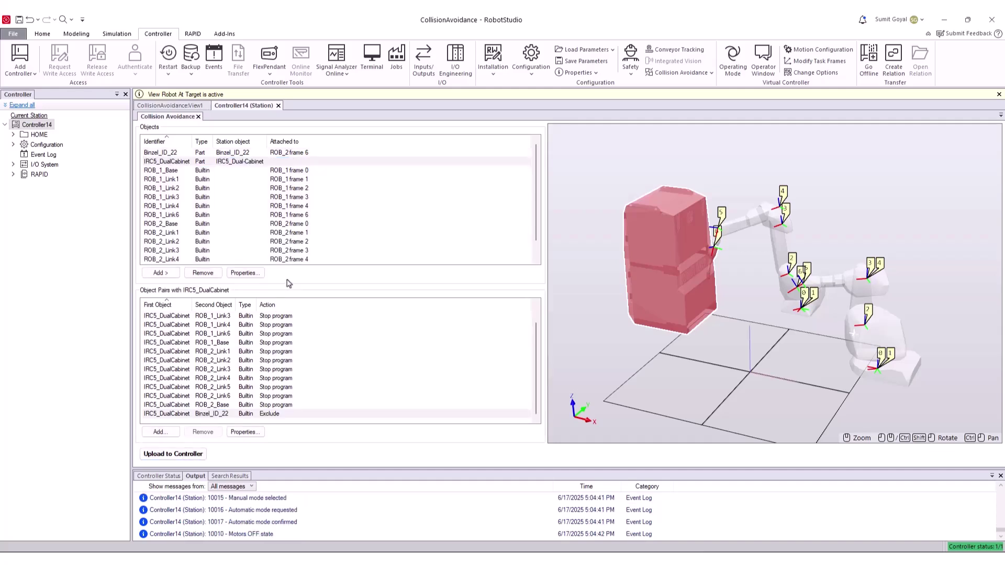
Rerun the simulation in the CollisionAvoidance:View1 view with the pair excluded
left_click(175, 106)
left_click(144, 121)
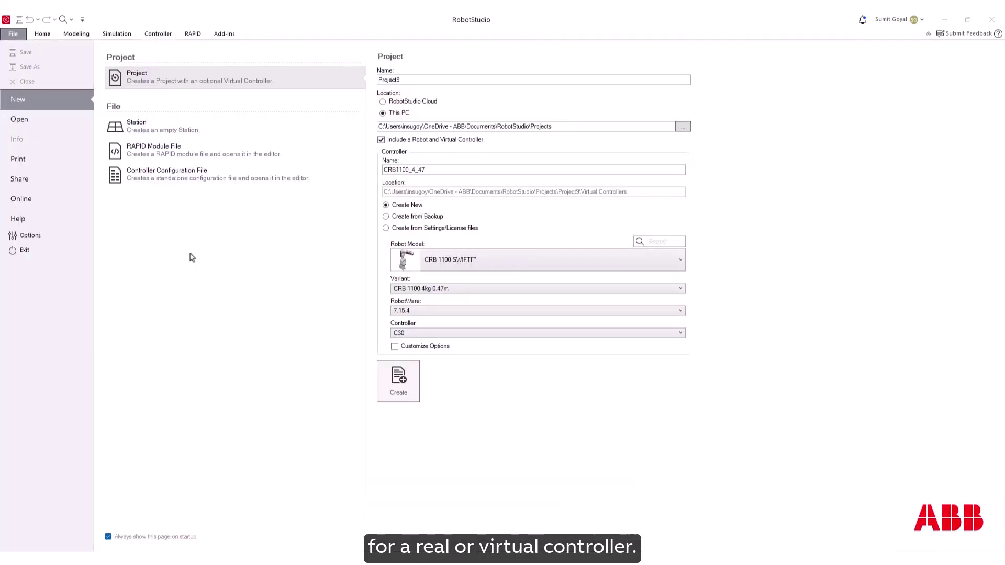
Connect to the already-running virtual controller Controller14
left_click(157, 35)
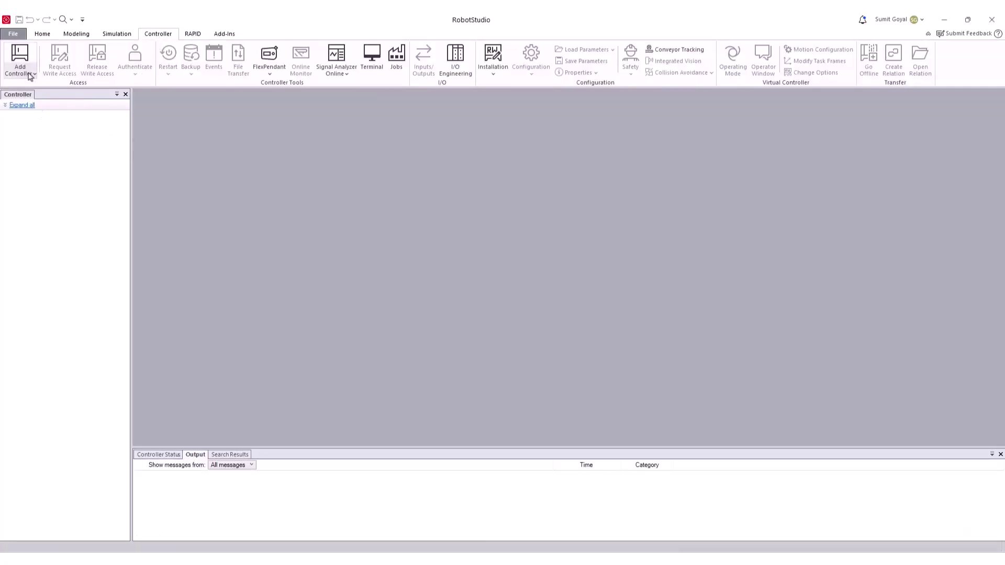
left_click(27, 74)
left_click(38, 93)
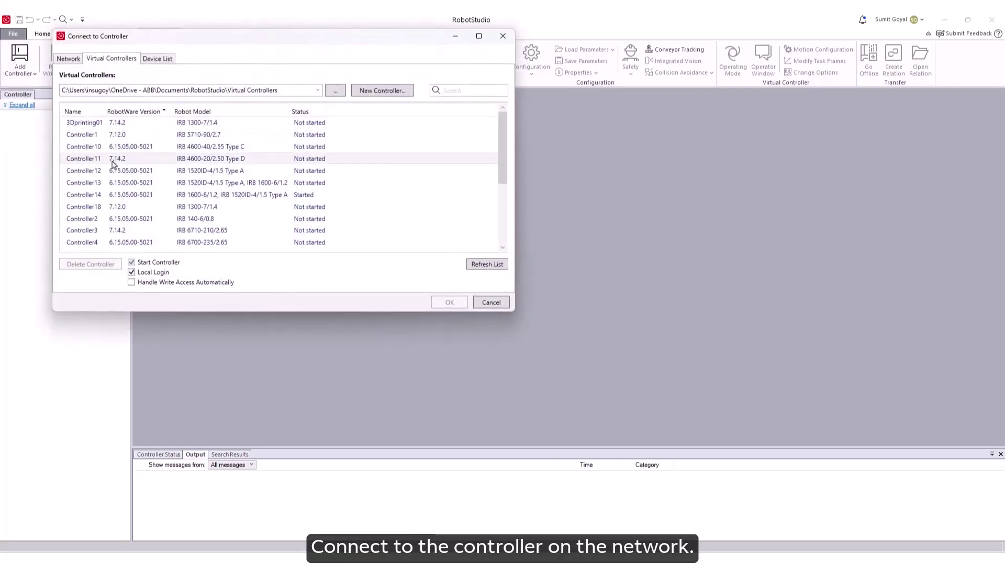
left_click(113, 195)
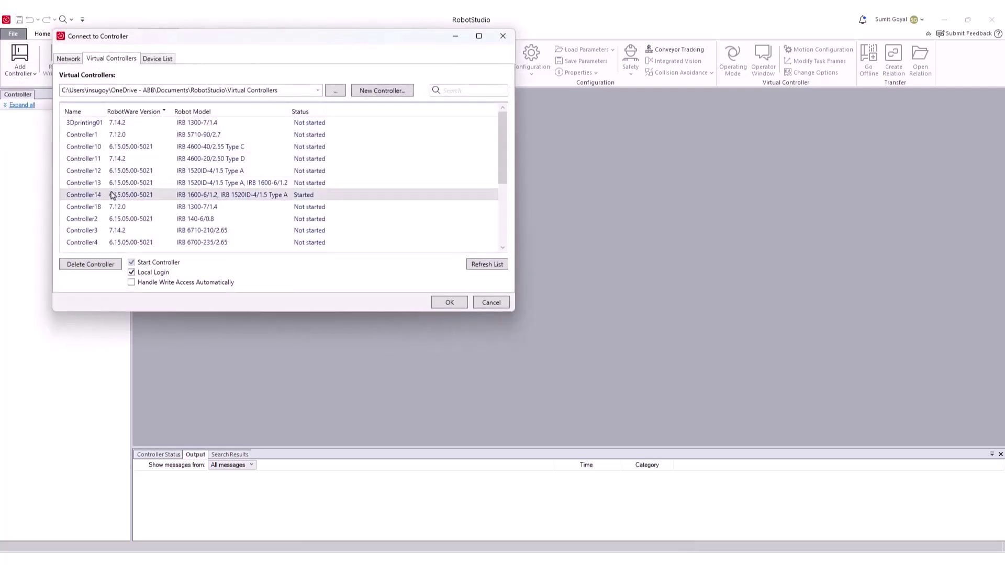
left_click(449, 304)
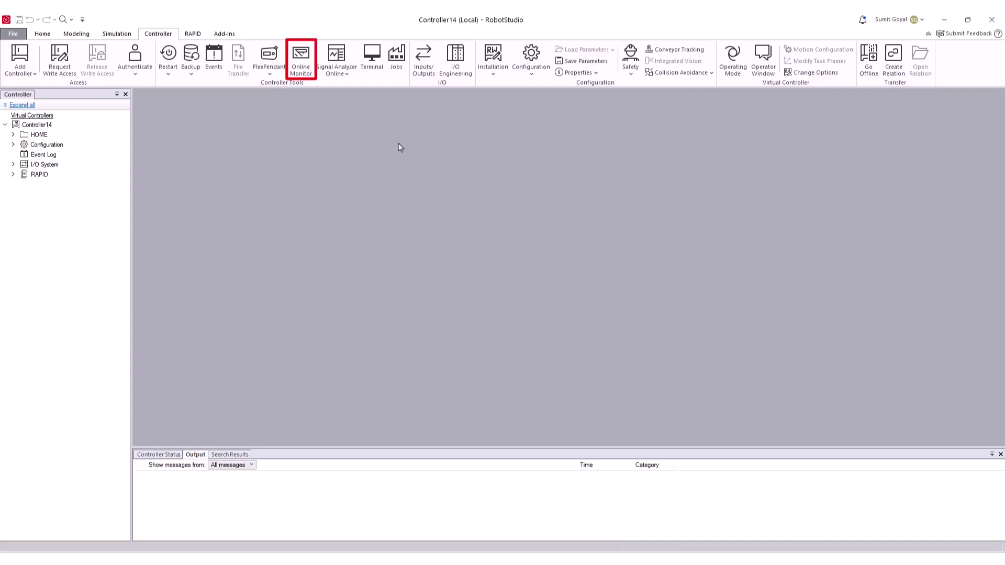
Open Controller14's Online Monitor and orbit and pan to centre both robots
left_click(305, 70)
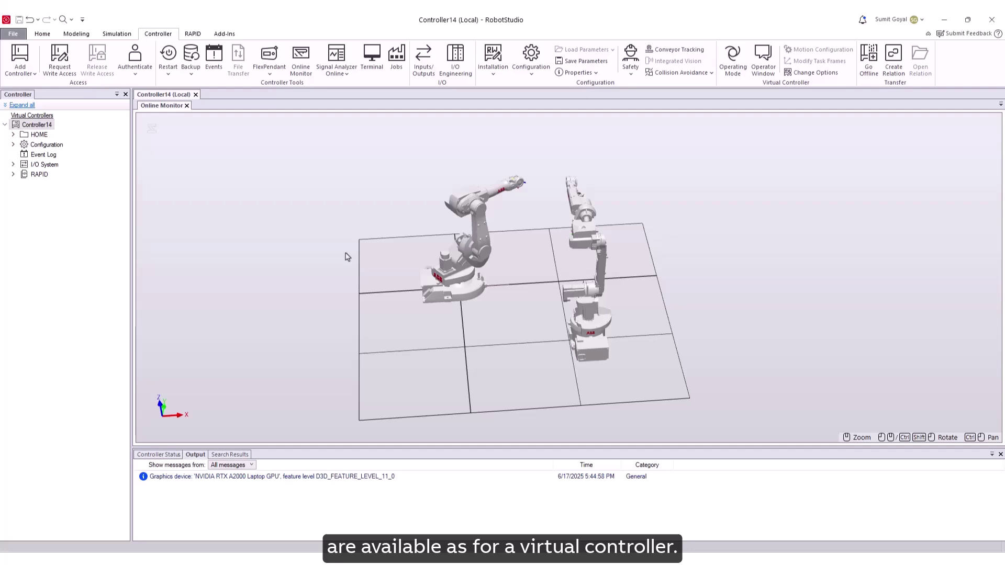
left_click_drag(400, 253, 552, 325, "ctrl+shift")
left_click_drag(435, 265, 343, 258, "ctrl")
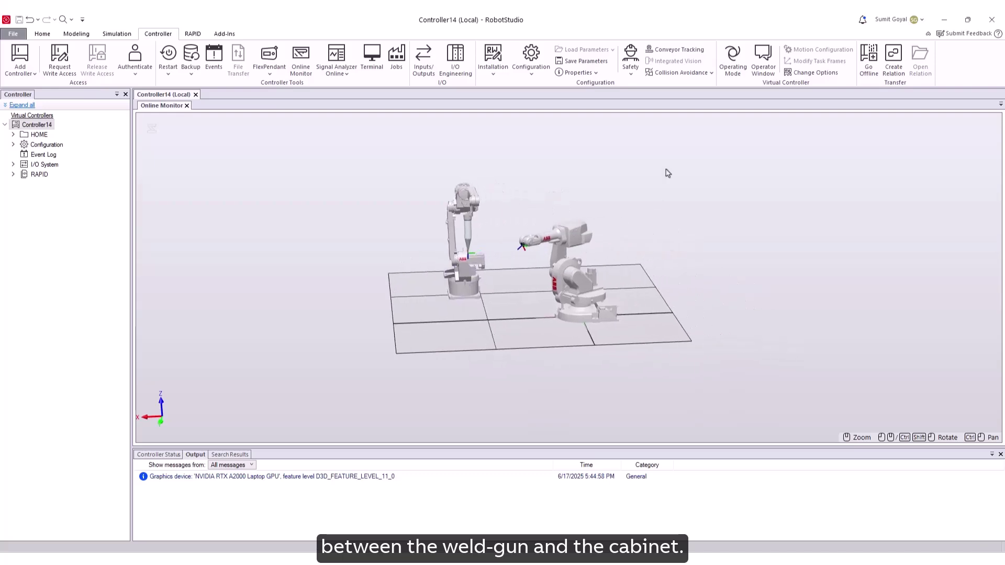
Untick Exclude for the IRC5_DualCabinet–Binzel_ID_22 pair so it stops the program, then upload
left_click(698, 74)
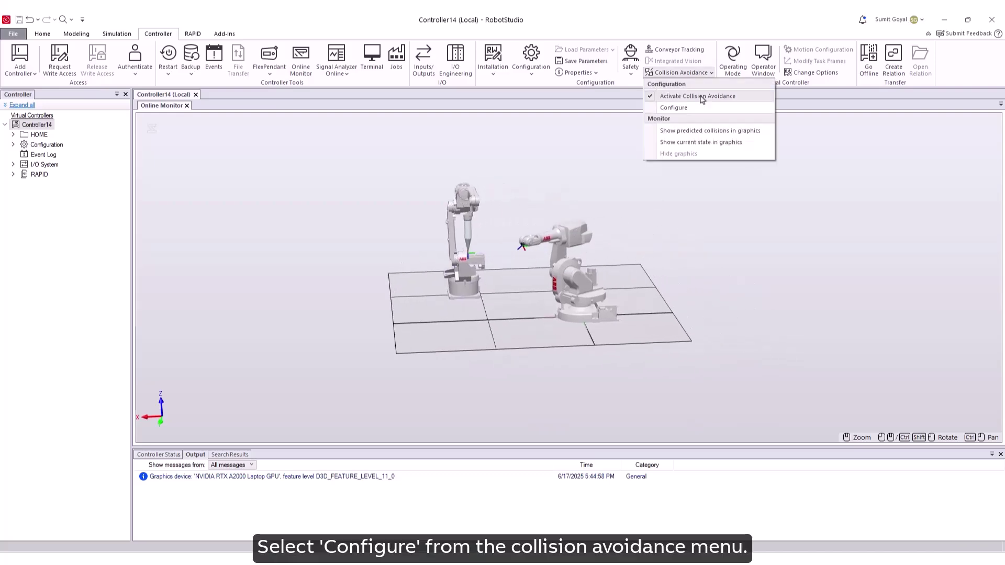
left_click(676, 107)
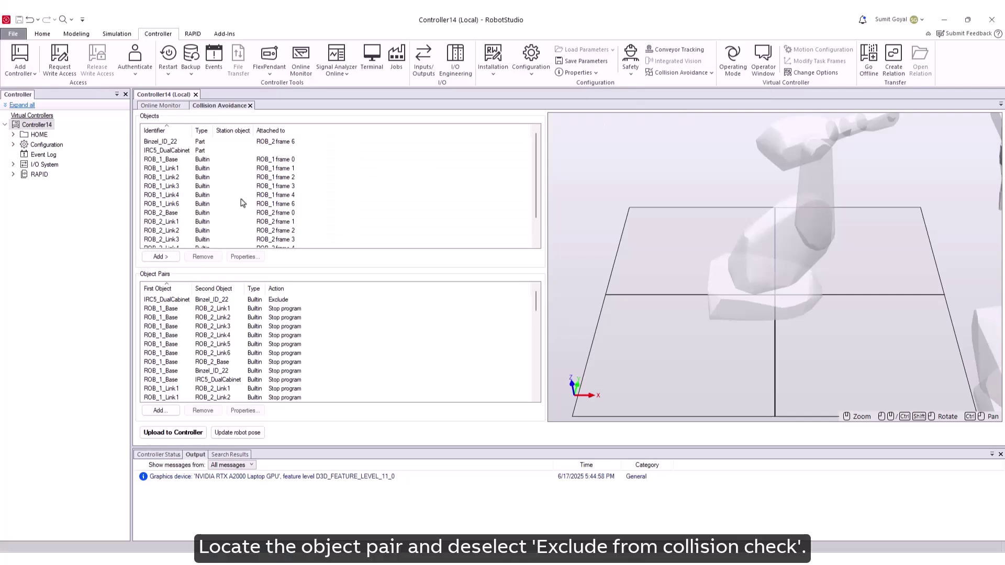
scroll(242, 203, "down", 1)
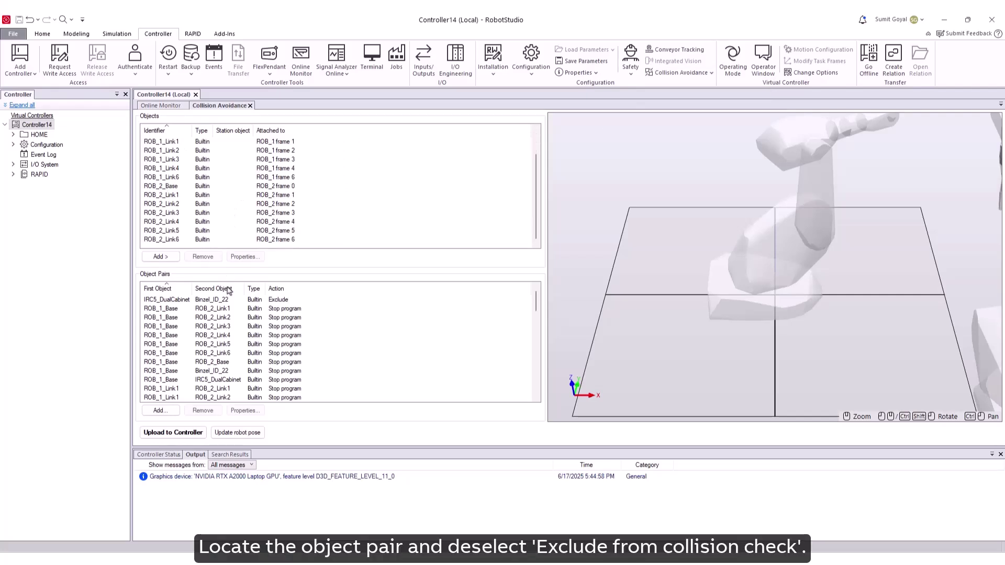
left_click(198, 301)
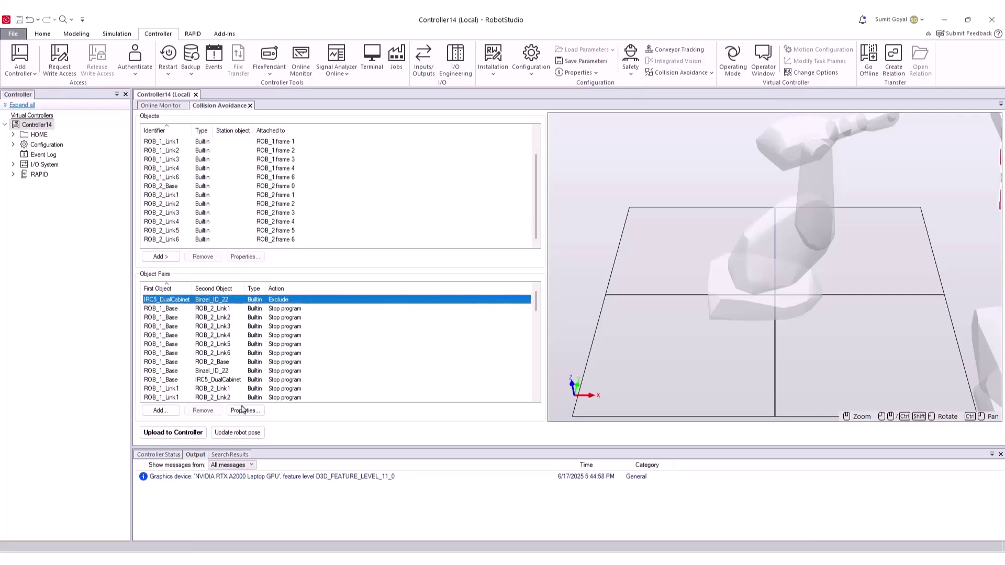
left_click(245, 411)
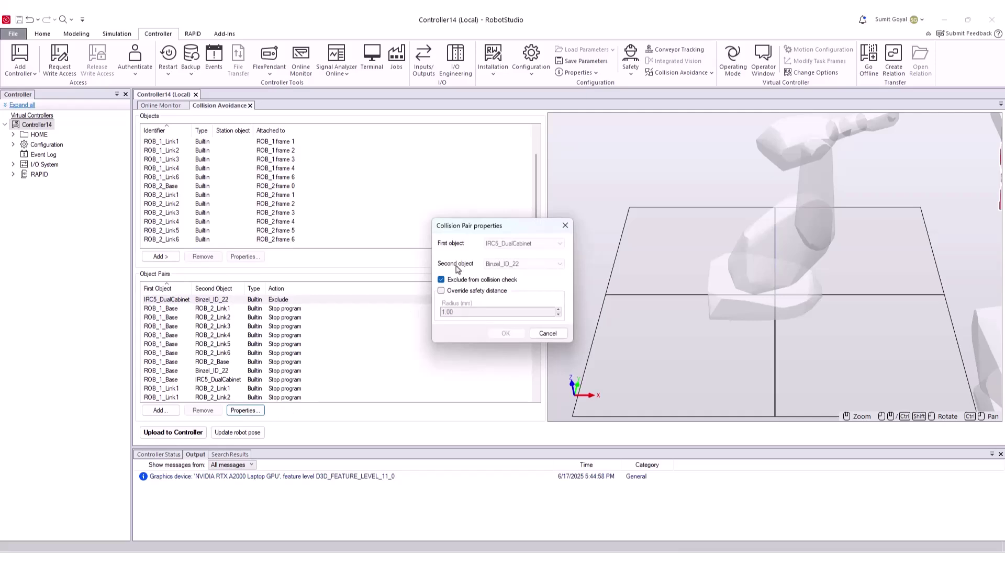
left_click(442, 280)
left_click(511, 334)
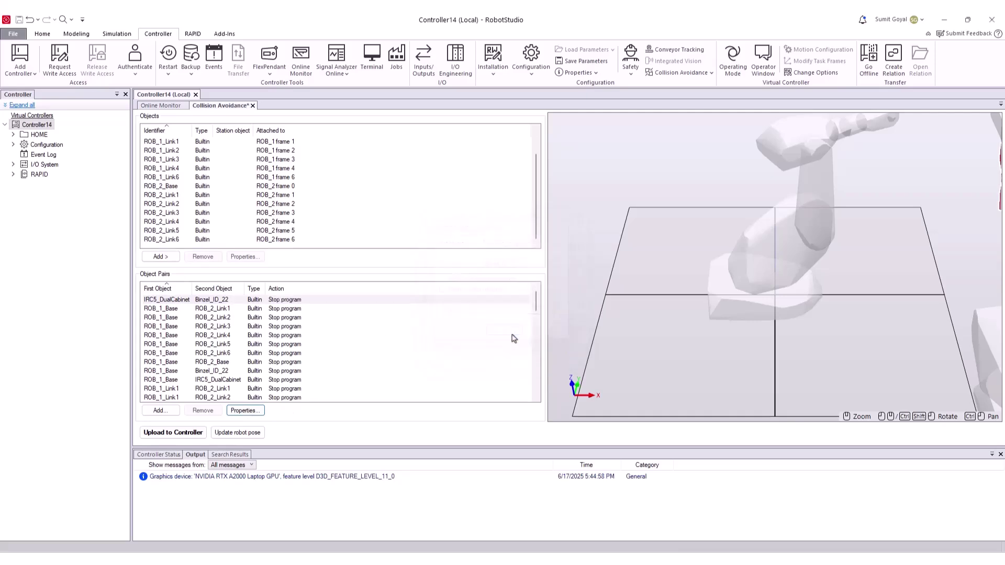
left_click(179, 436)
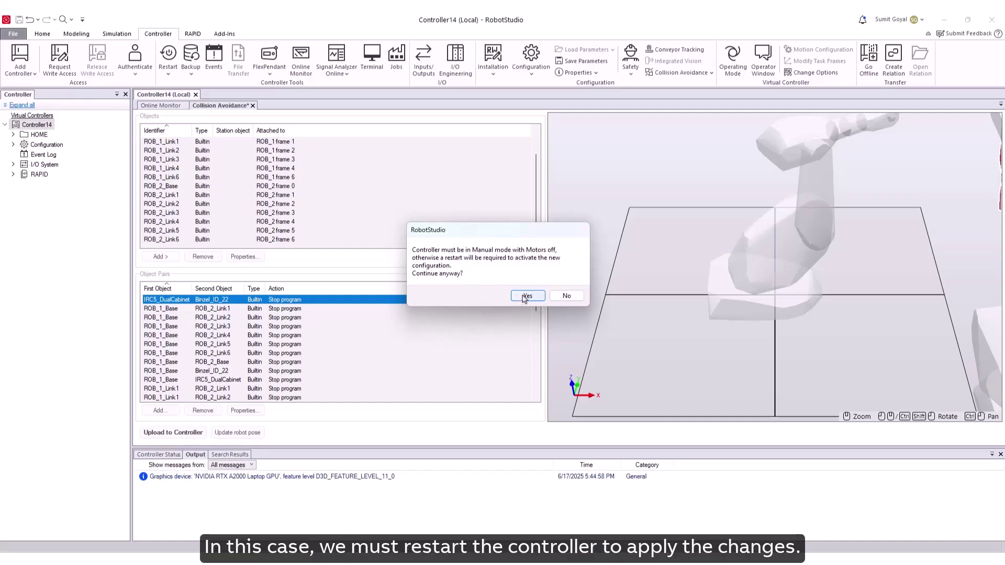
Accept the upload, request write access, and restart Controller14 to apply the new configuration
left_click(527, 297)
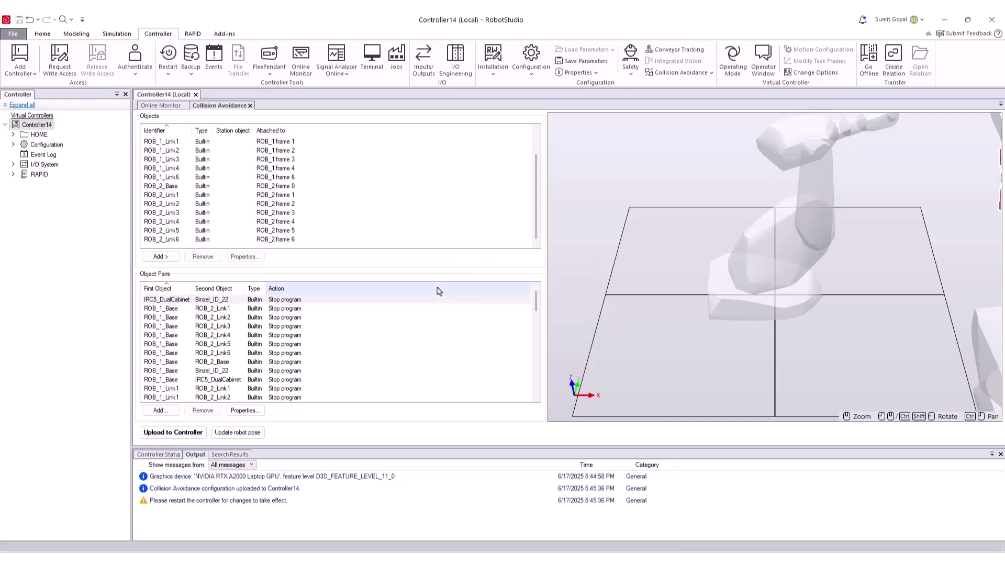
left_click(59, 58)
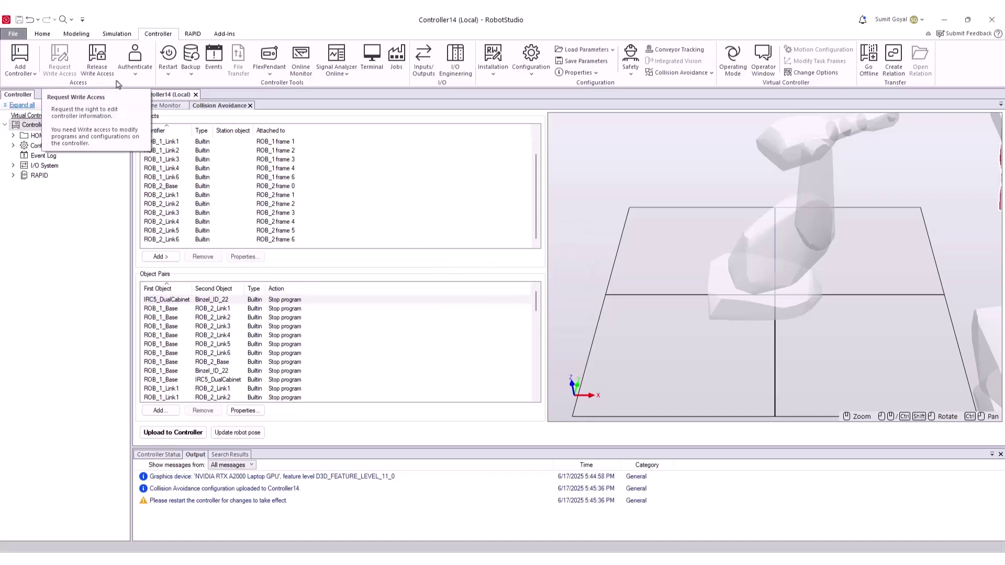
left_click(168, 74)
left_click(172, 88)
left_click(528, 296)
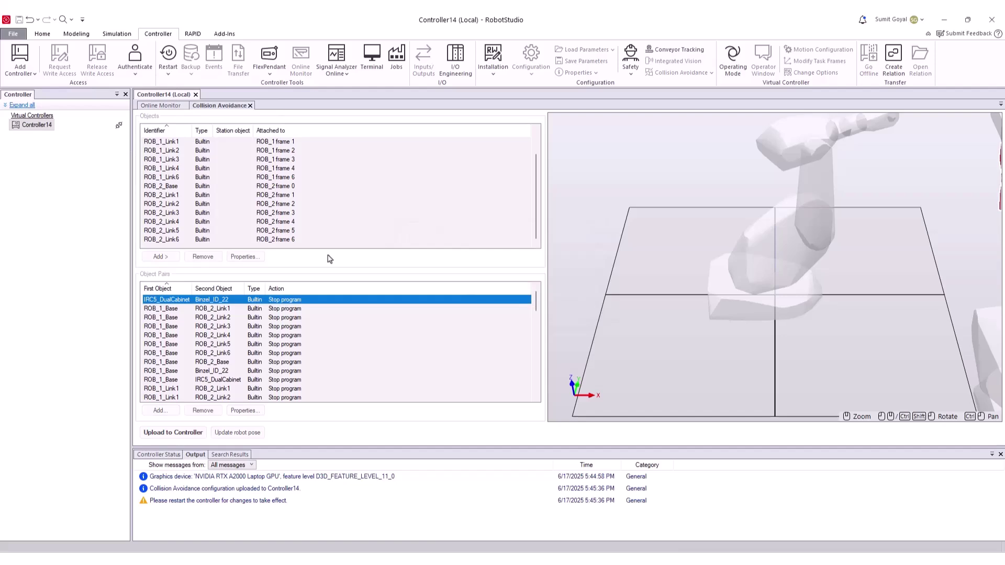
left_click(160, 106)
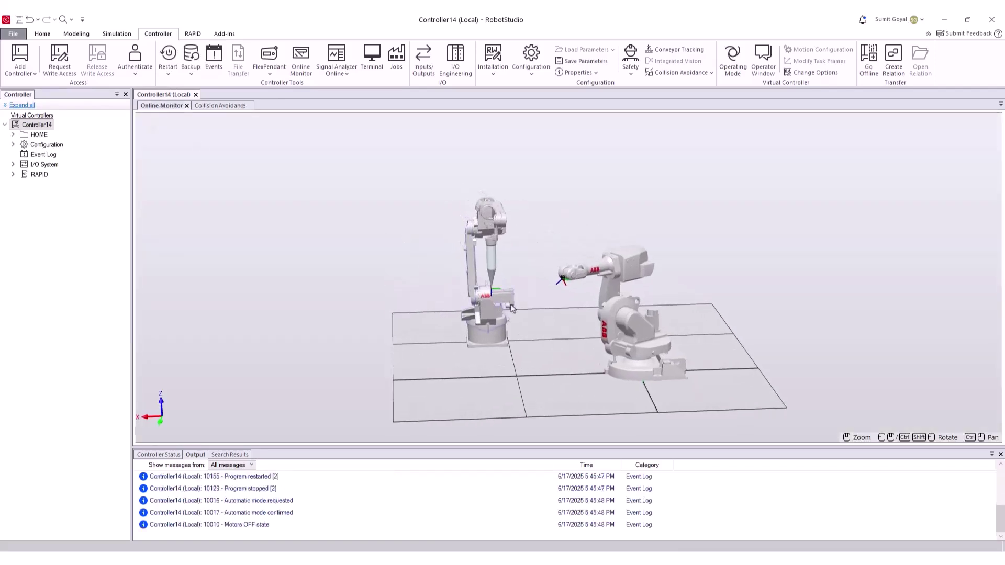
Briefly show then hide the collision model, then display predicted collisions in the Online Monitor
scroll(518, 320, "down", 3)
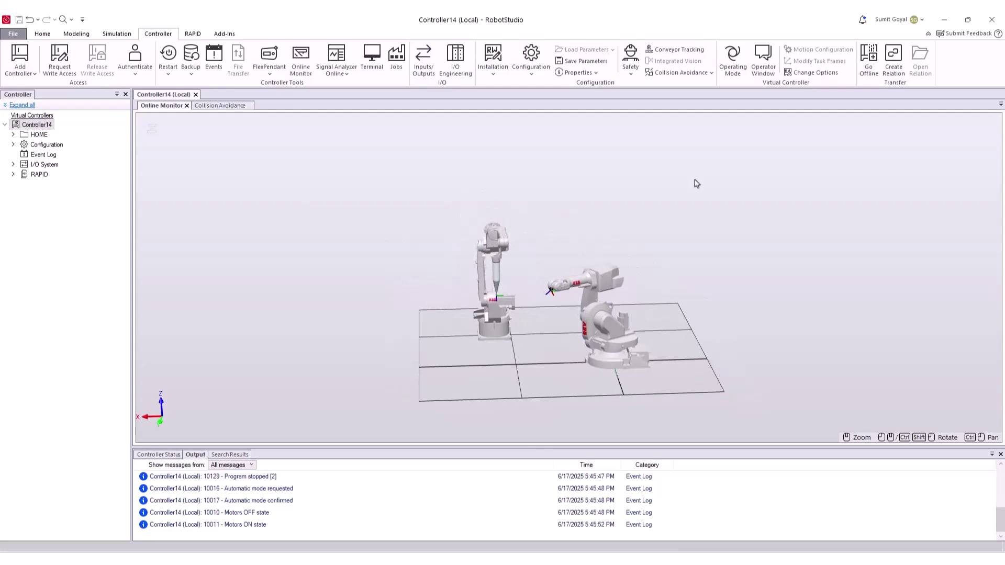
left_click(694, 71)
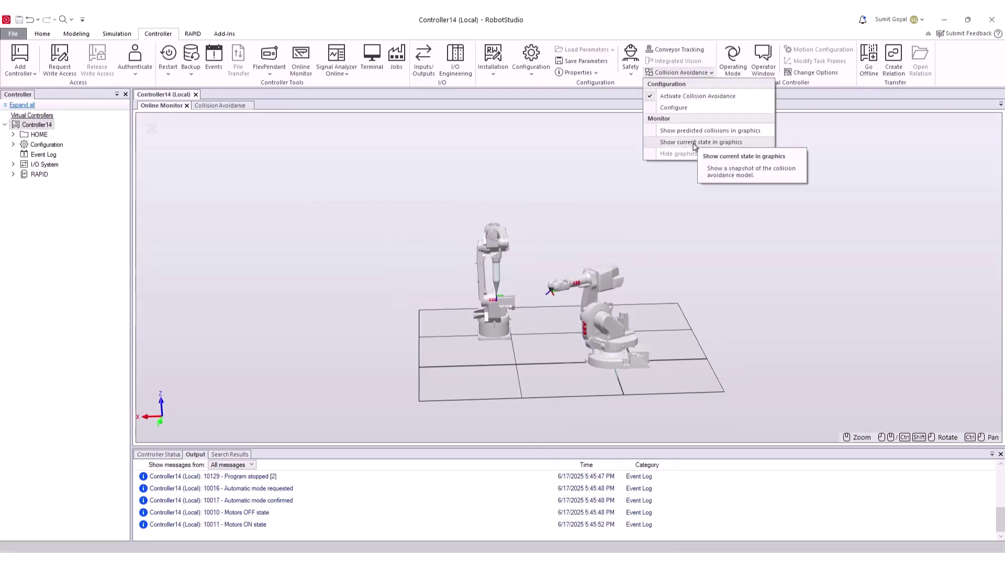
left_click(693, 147)
left_click(694, 74)
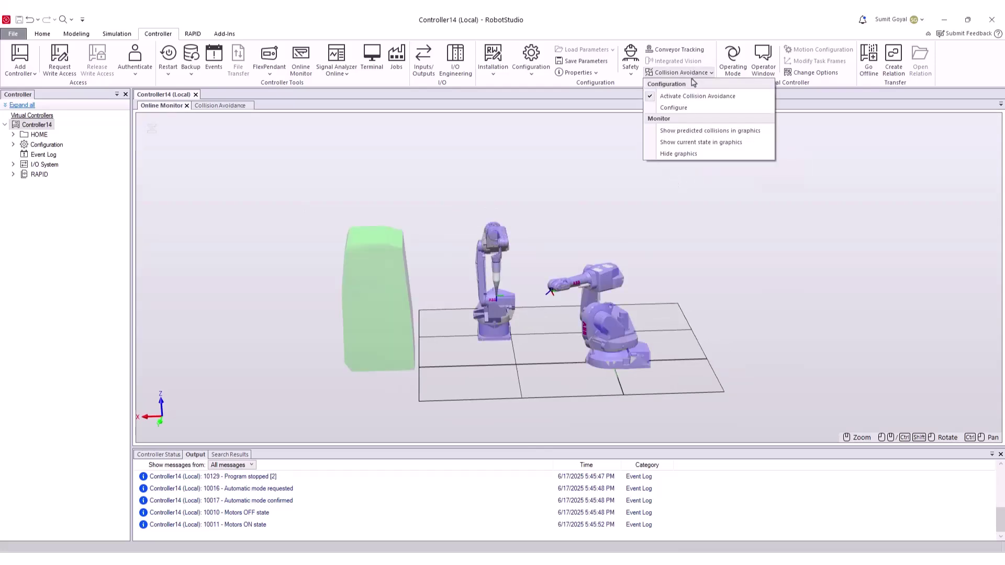
left_click(686, 156)
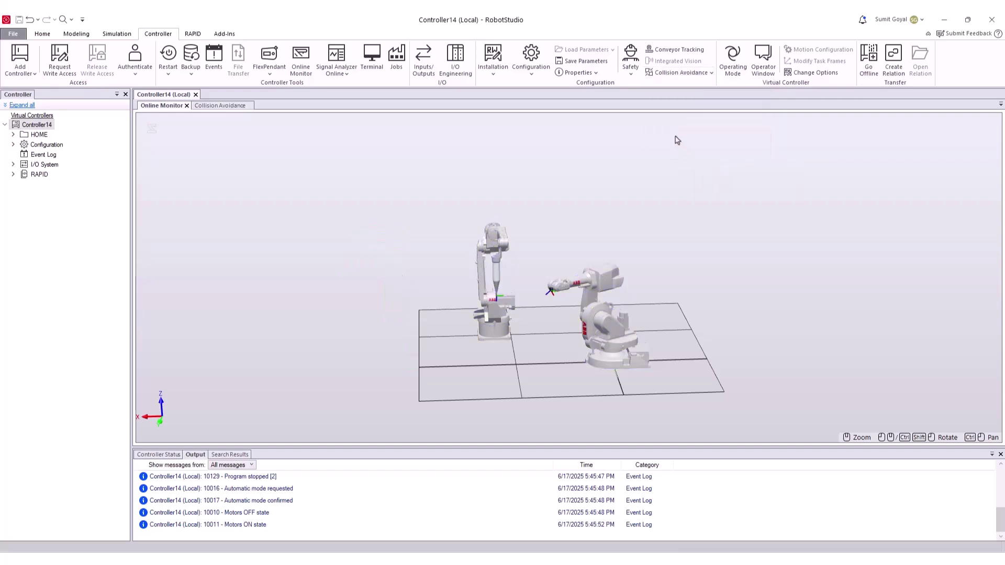
left_click(678, 73)
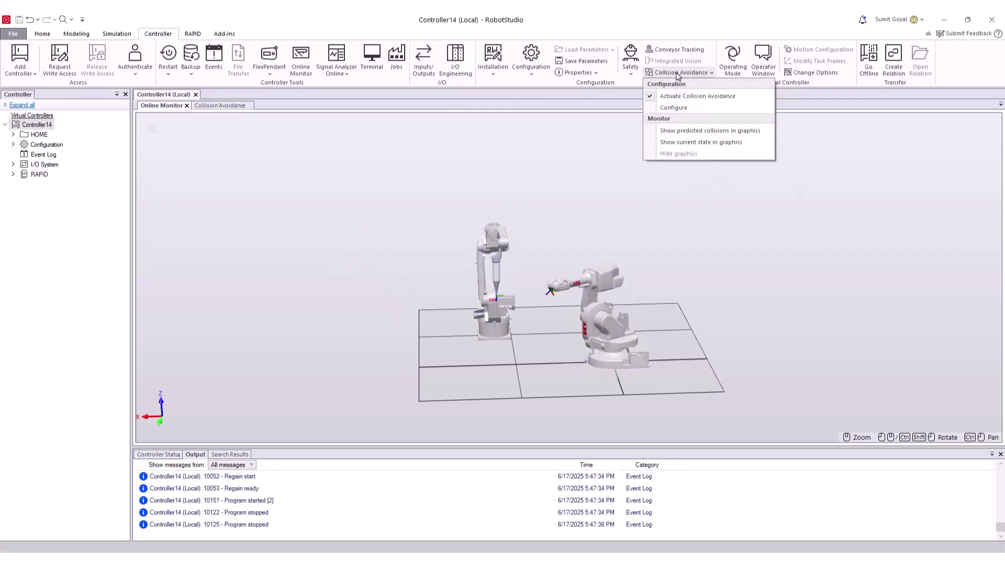
left_click(689, 132)
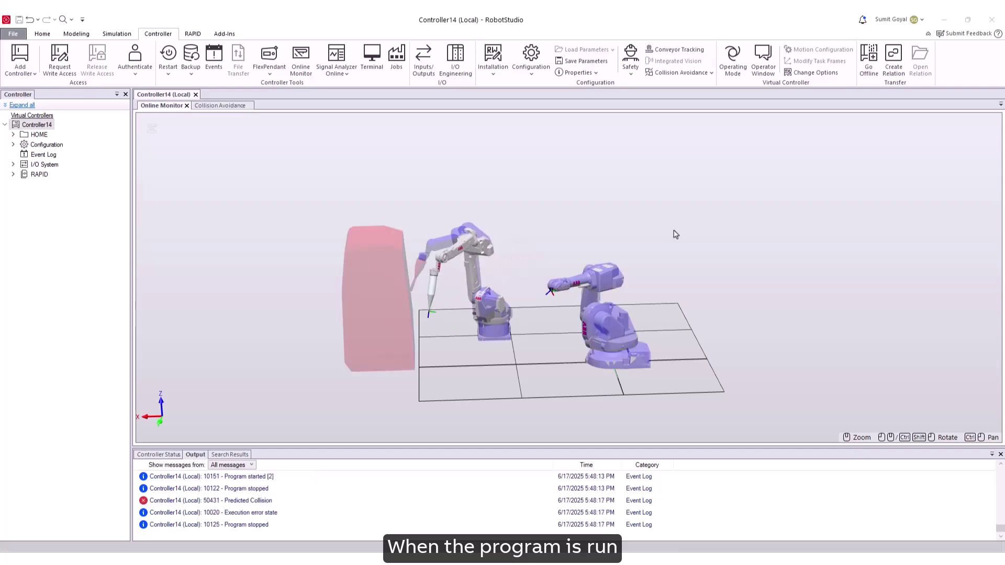
View the weld gun and cabinet, then read the 50431 Predicted Collision between Binzel_ID_22 and IRC5_DualCabinet
scroll(390, 288, "up", 3)
left_click_drag(490, 302, 464, 307, "ctrl+shift")
scroll(464, 306, "down", 2)
scroll(513, 327, "down", 2)
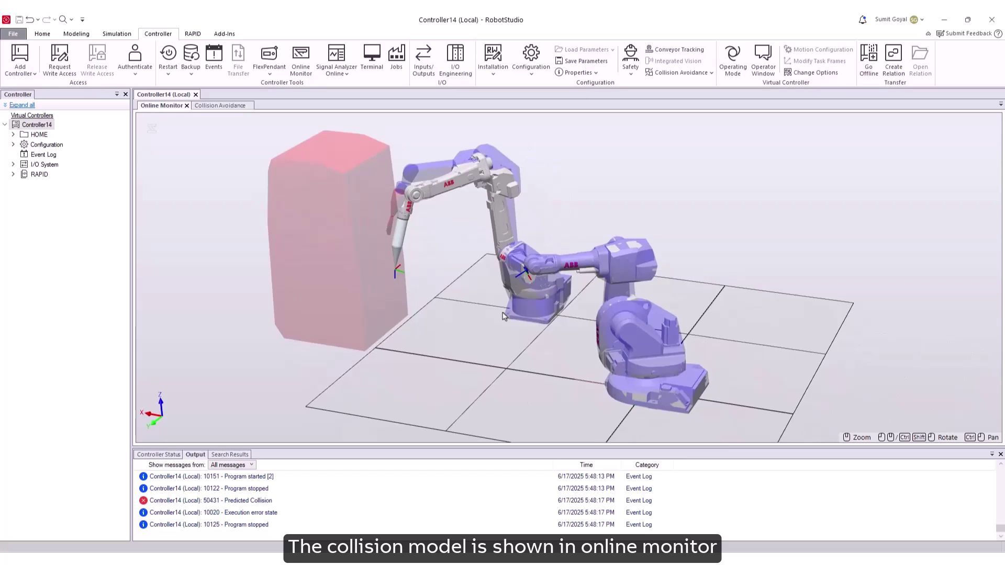
scroll(503, 316, "down", 1)
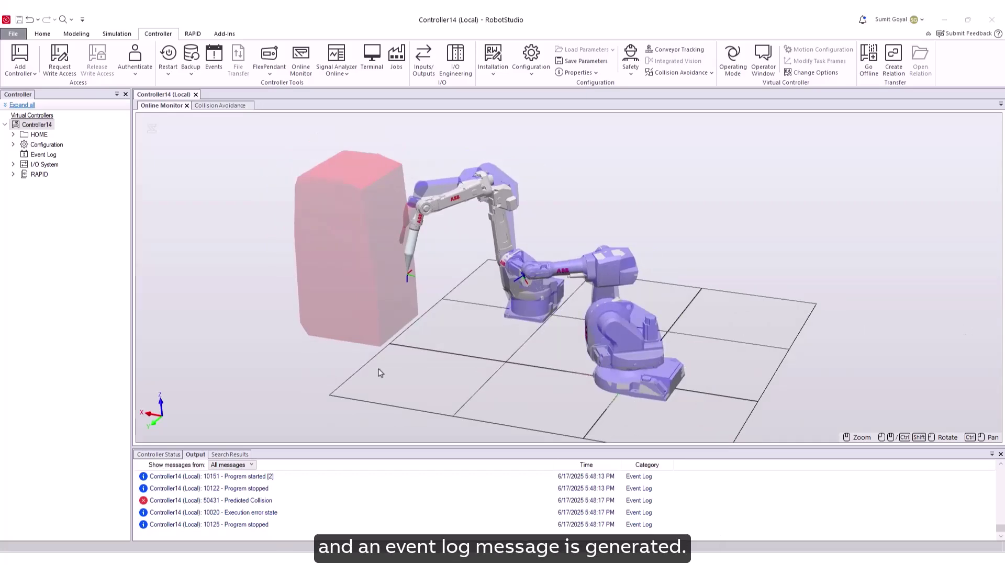
double_click(234, 502)
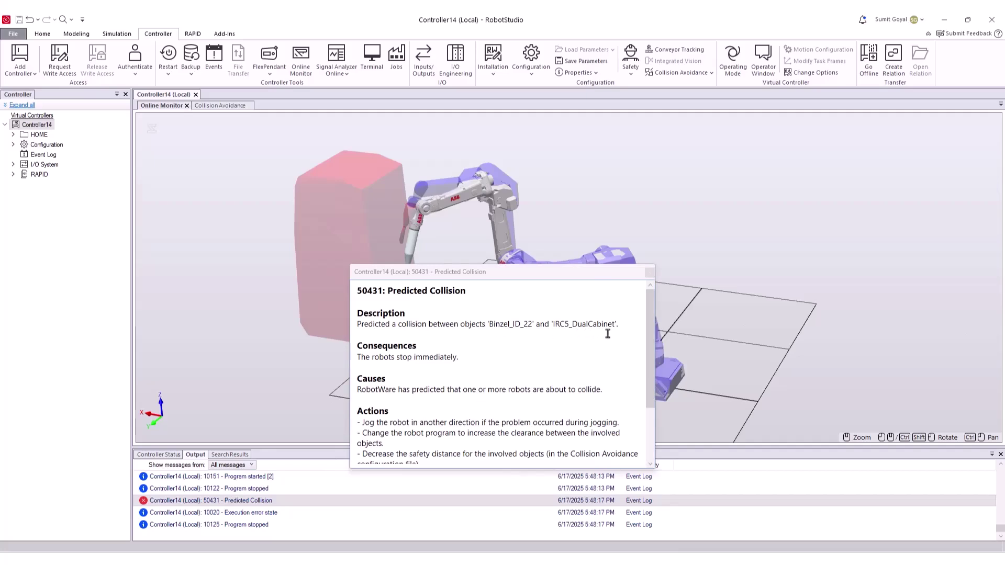
left_click(650, 272)
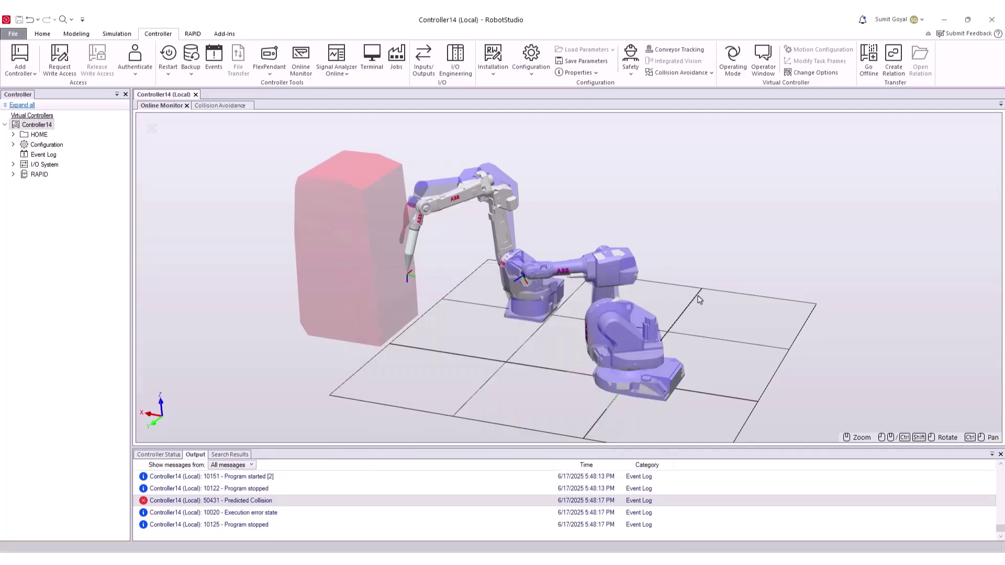